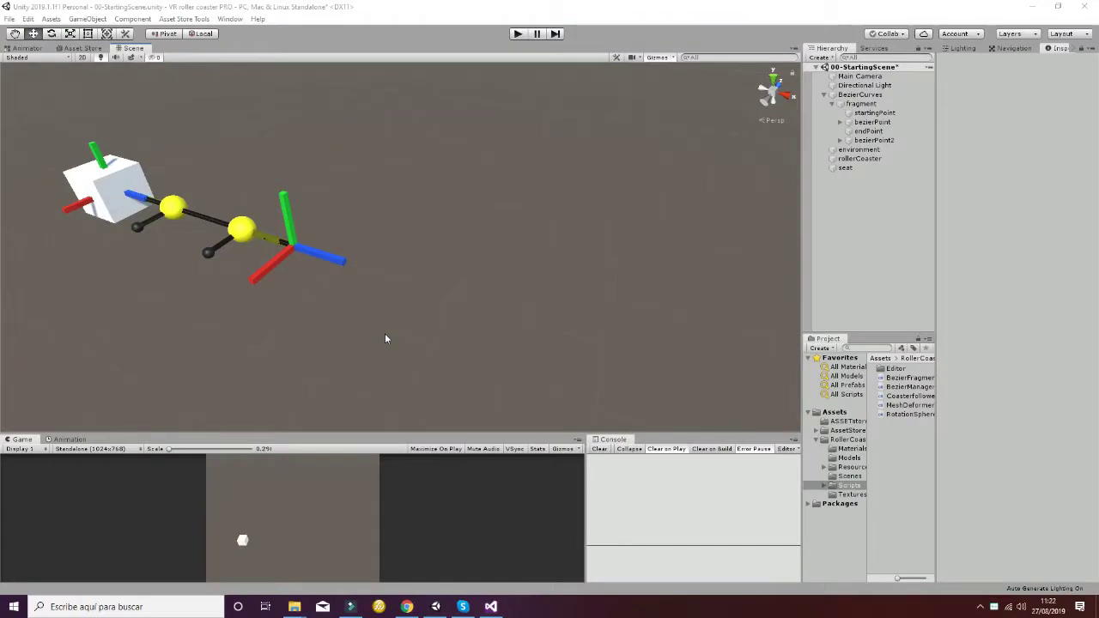
# Fold away fragment's children and select BezierCurves to show its 20-point, distance-5 Bezier Manager.
pyautogui.moveTo(304, 295); pyautogui.dragTo(339, 295, button='middle')
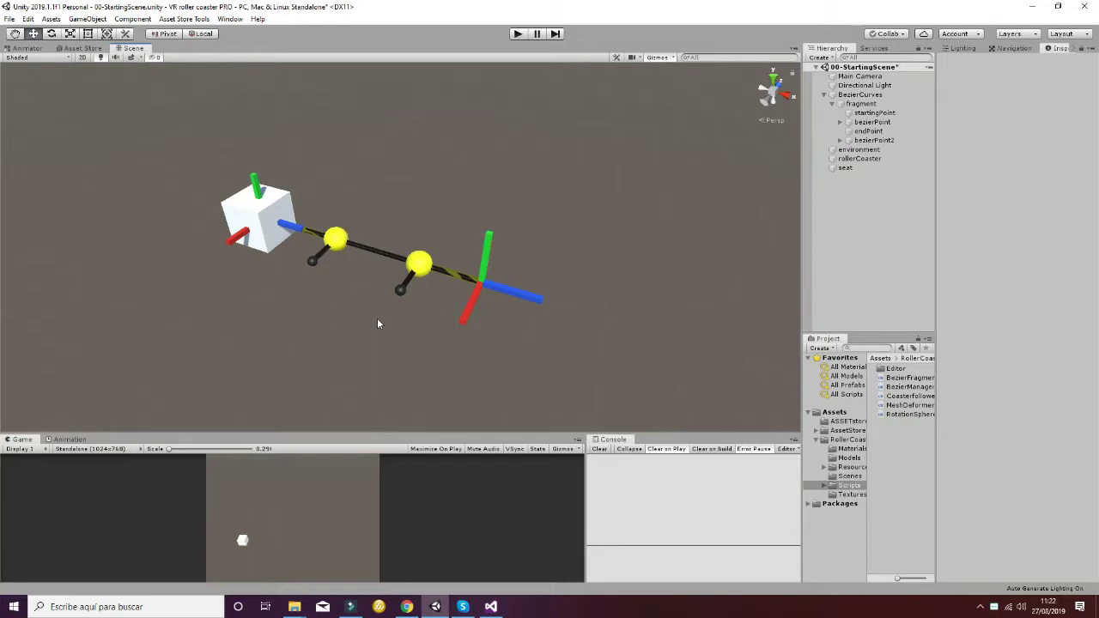
pyautogui.scroll(2, 377, 324)
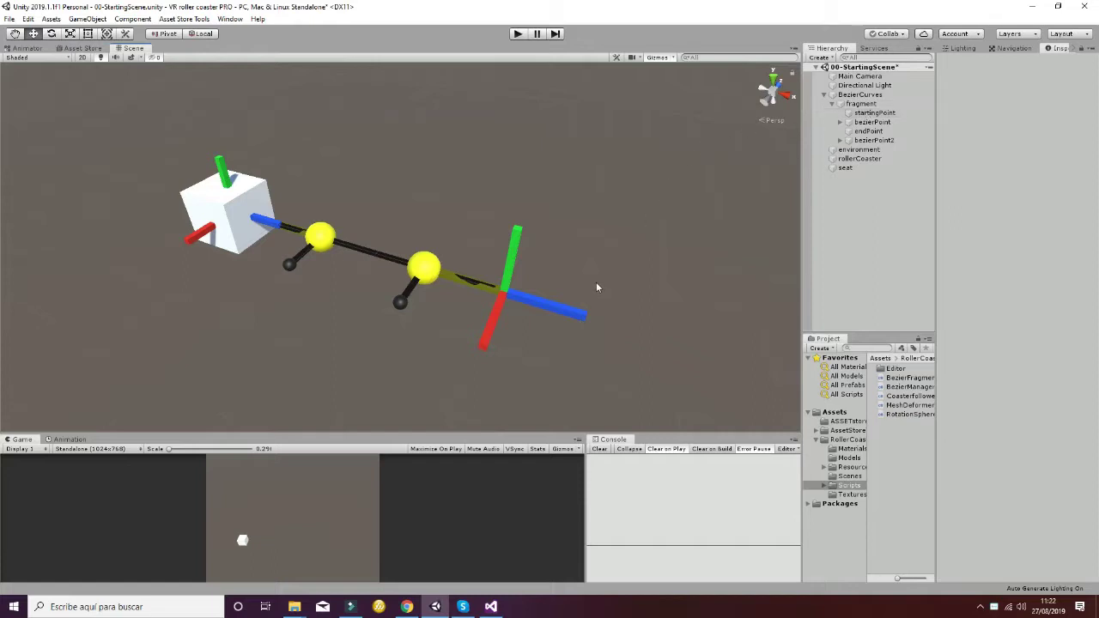
pyautogui.click(832, 105)
pyautogui.click(851, 95)
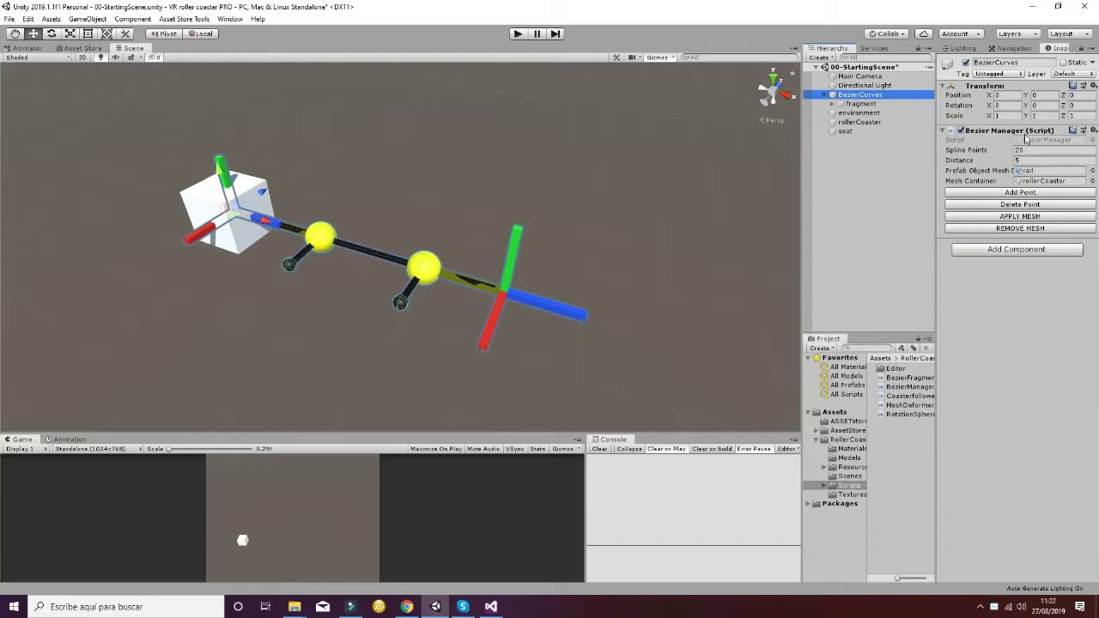
# Add two fragment(Clone) segments with Add Point, deleting and re-adding one, then select fragment.
pyautogui.click(1026, 193)
pyautogui.moveTo(696, 280); pyautogui.dragTo(615, 258, button='middle')
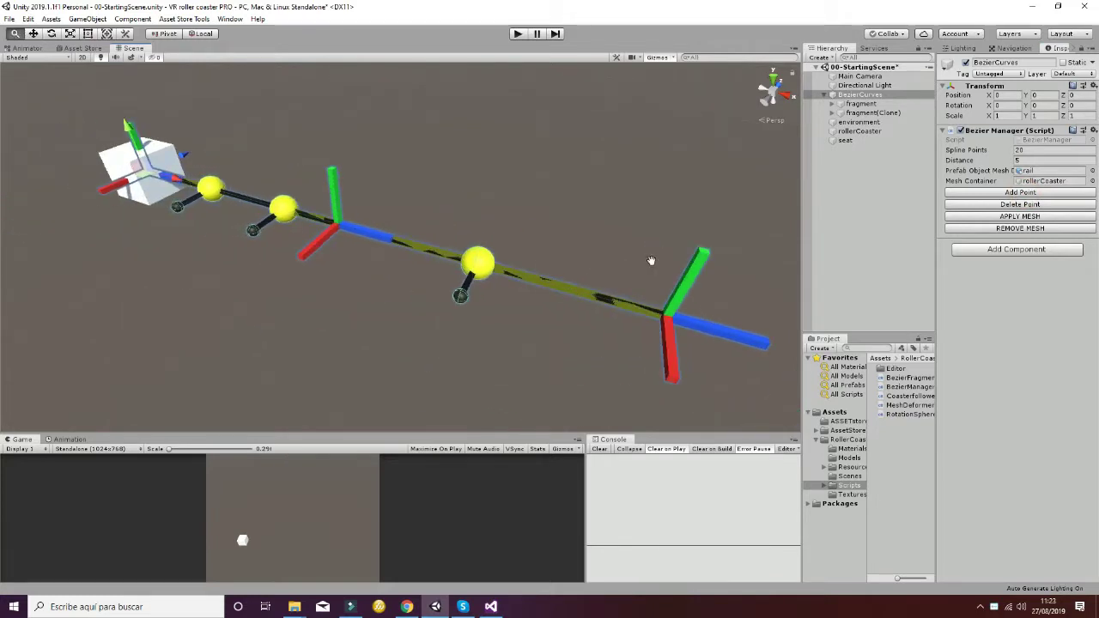
pyautogui.click(1020, 192)
pyautogui.scroll(-2, 632, 270)
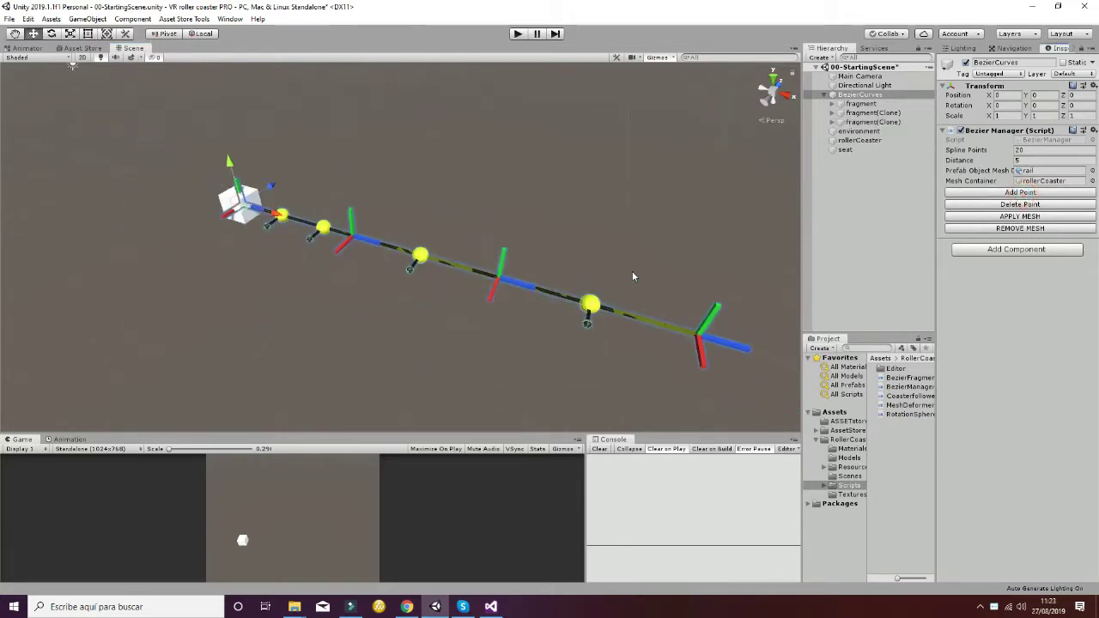
pyautogui.scroll(1, 638, 273)
pyautogui.click(1022, 205)
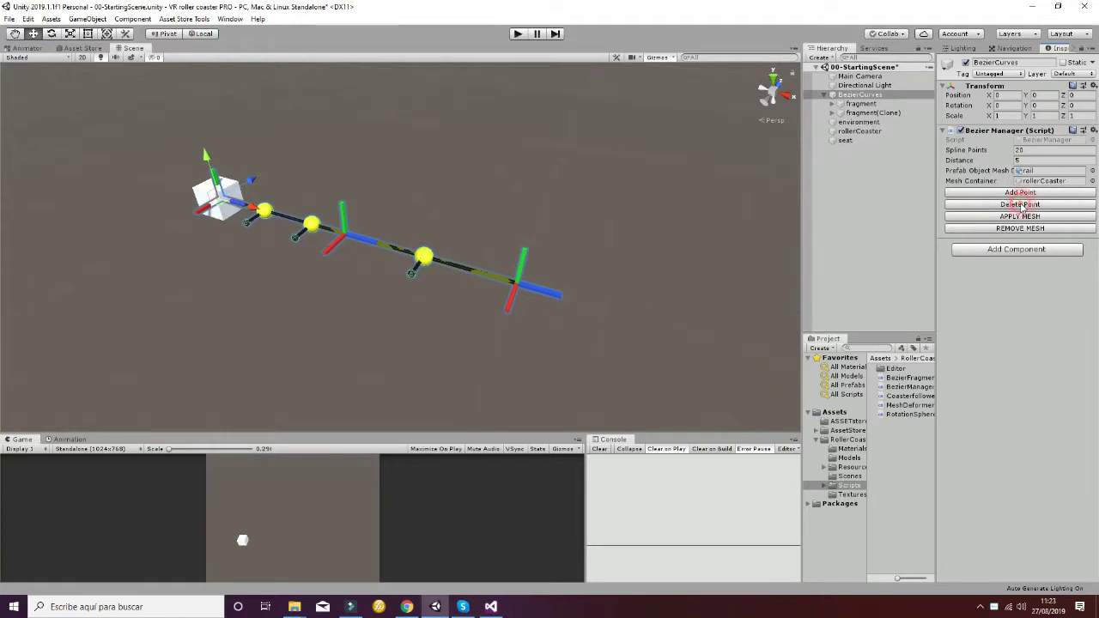
pyautogui.click(1020, 194)
pyautogui.moveTo(689, 263); pyautogui.dragTo(672, 266, button='middle')
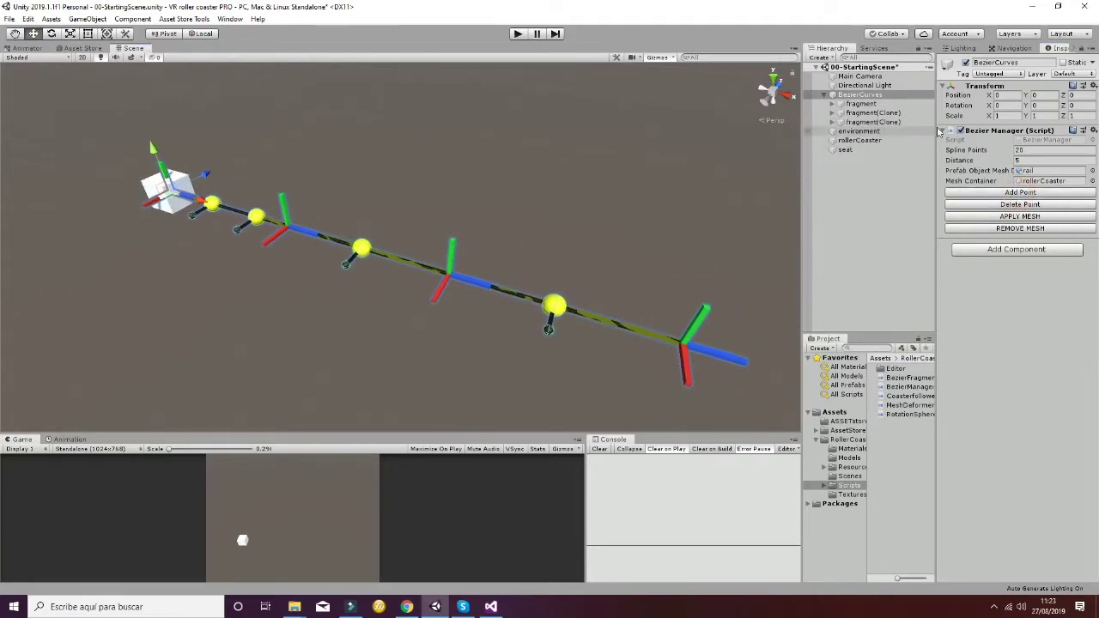
pyautogui.click(855, 104)
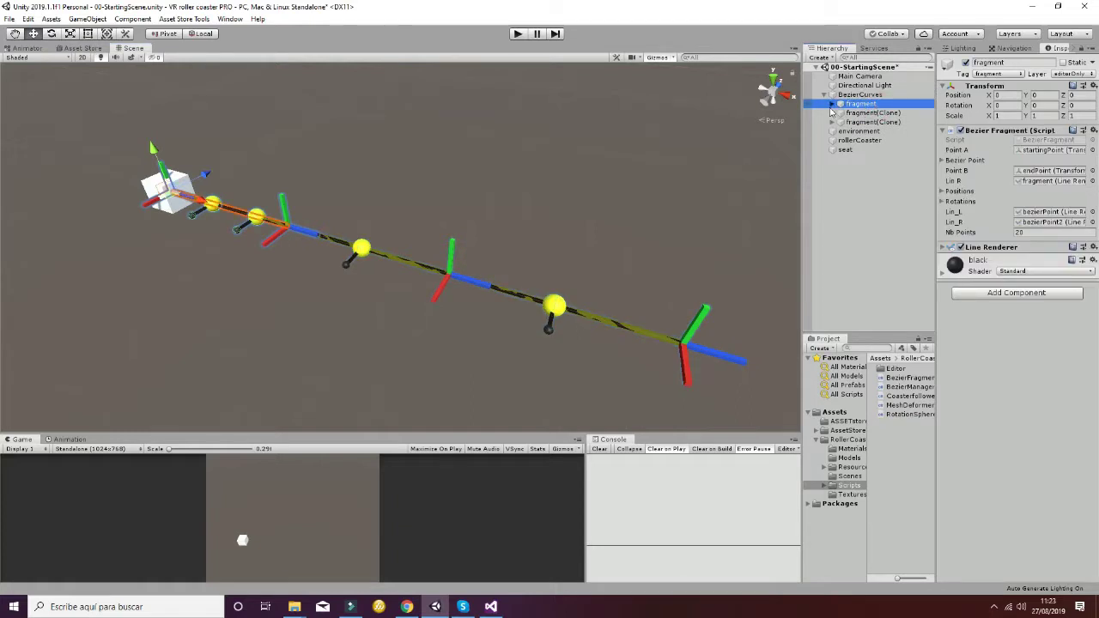
# Expand fragment and inspect its startingPoint, bezierPoint, endPoint and bezierPoint2.
pyautogui.click(832, 104)
pyautogui.click(869, 112)
pyautogui.click(874, 122)
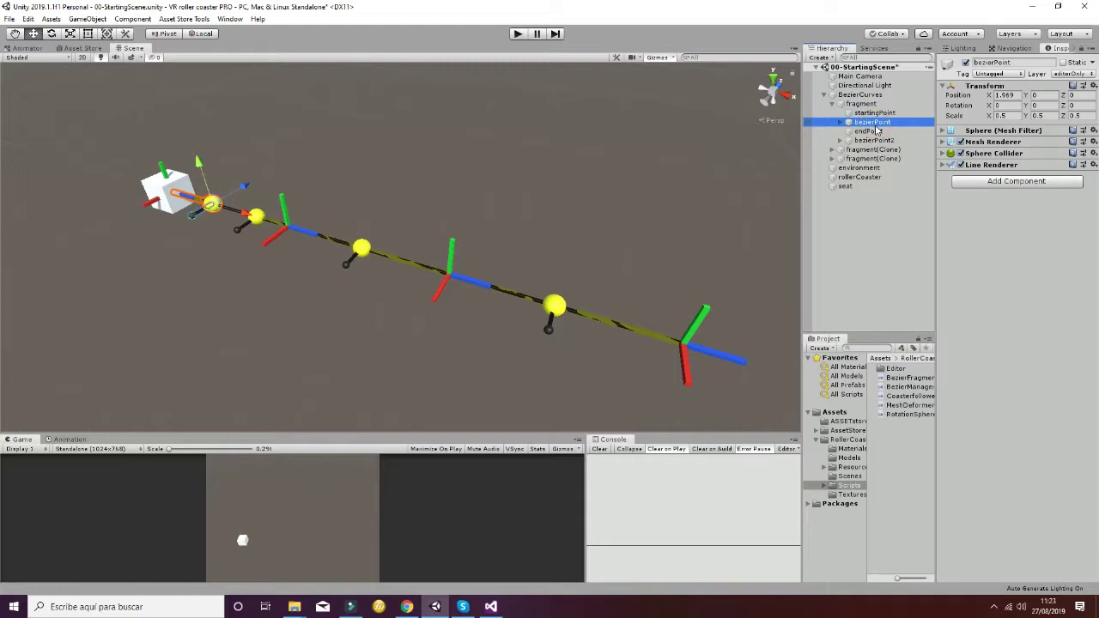
pyautogui.click(876, 130)
pyautogui.click(875, 140)
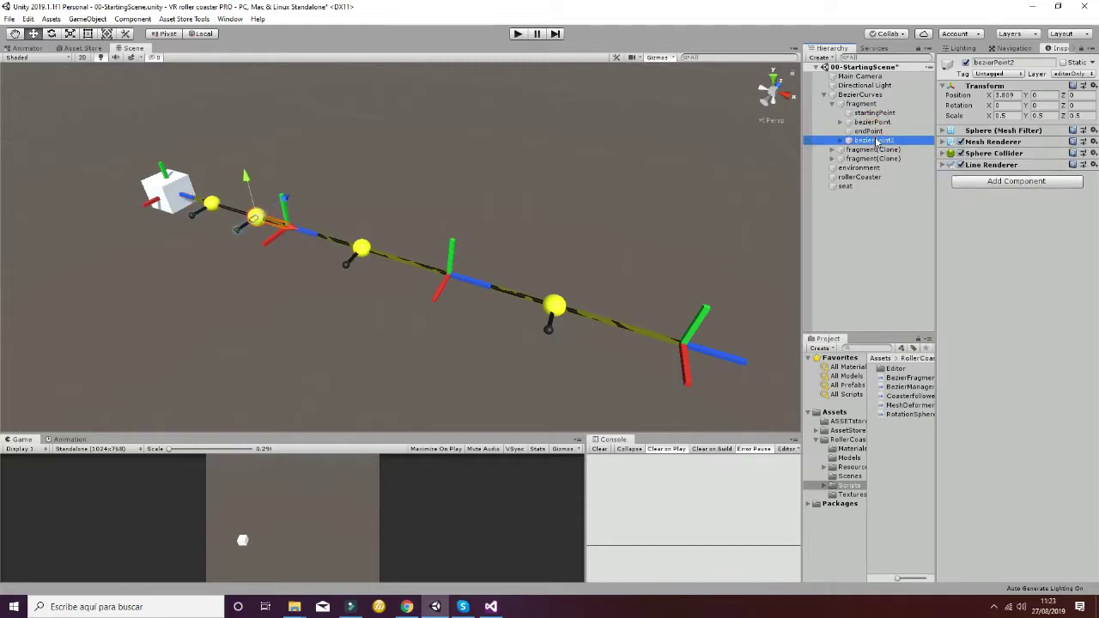
# Raise the middle segment's first control sphere and lower its second to bend it.
pyautogui.click(362, 249)
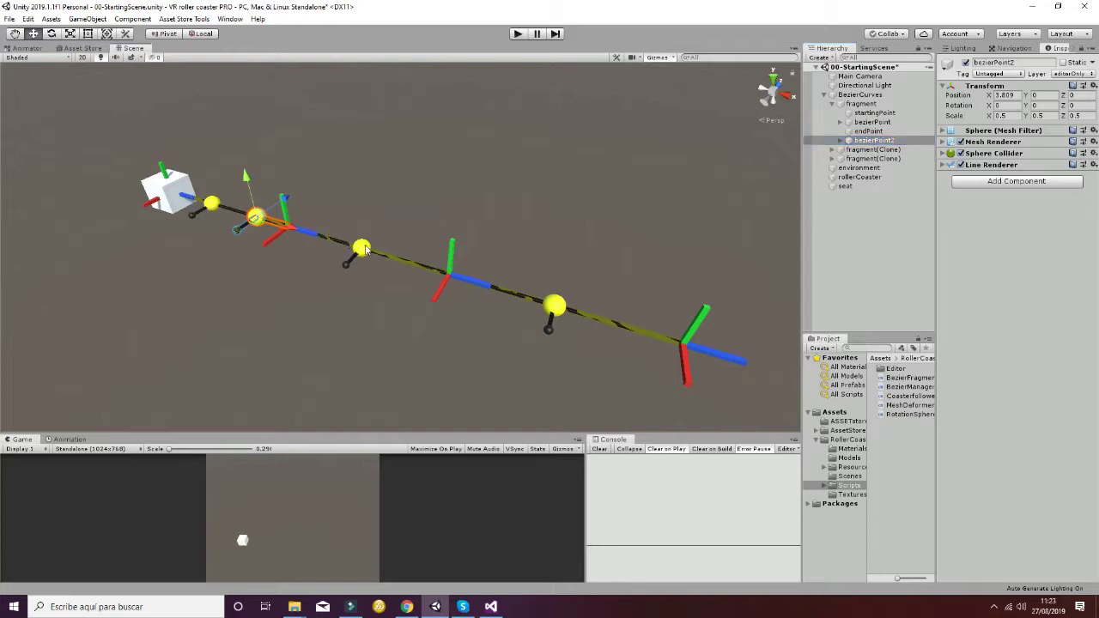
pyautogui.moveTo(359, 214); pyautogui.dragTo(352, 138)
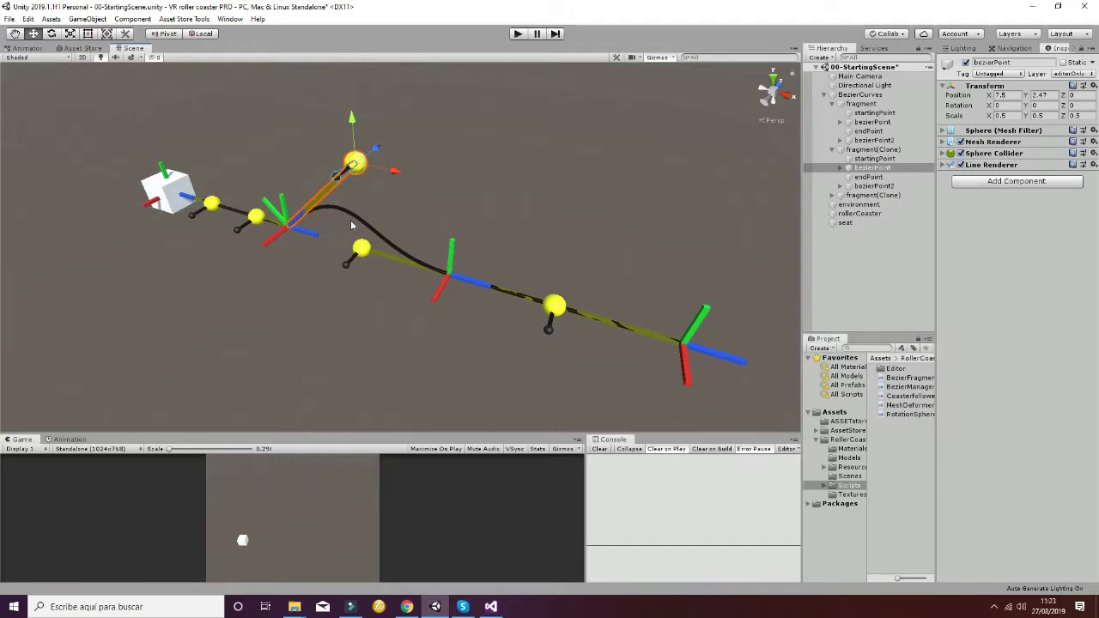
pyautogui.click(361, 248)
pyautogui.moveTo(364, 216); pyautogui.dragTo(346, 289)
pyautogui.moveTo(278, 278); pyautogui.dragTo(346, 248, button='right')
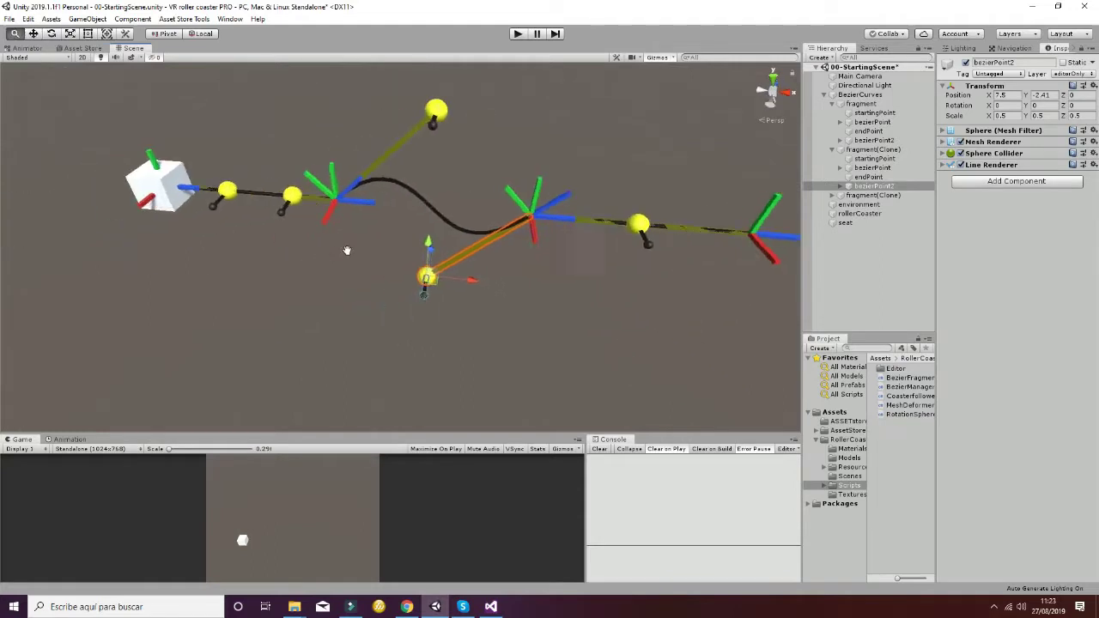
pyautogui.scroll(3, 499, 167)
# Pull down the first segment's second sphere and reposition the last segment's first sphere.
pyautogui.click(450, 122)
pyautogui.moveTo(446, 82); pyautogui.dragTo(443, 140)
pyautogui.moveTo(574, 137); pyautogui.dragTo(345, 189, button='right')
pyautogui.click(302, 207)
pyautogui.moveTo(299, 167)
pyautogui.mouseDown()
pyautogui.moveTo(306, 203)
pyautogui.moveTo(298, 120)
pyautogui.moveTo(248, 86)
pyautogui.moveTo(288, 193)
pyautogui.moveTo(410, 213)
pyautogui.moveTo(501, 247)
pyautogui.moveTo(468, 205)
pyautogui.mouseUp()
pyautogui.scroll(3, 469, 205)
pyautogui.scroll(-3, 469, 205)
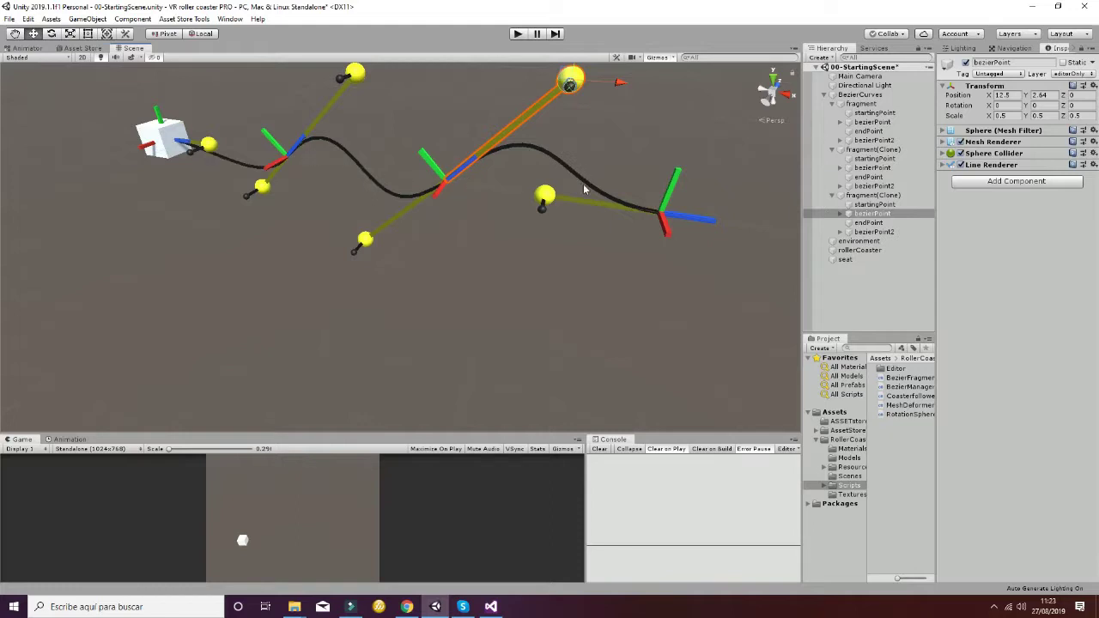
# Assign the rail model from Assets/Models as Prefab Object Mesh and apply the mesh.
pyautogui.click(854, 94)
pyautogui.click(824, 94)
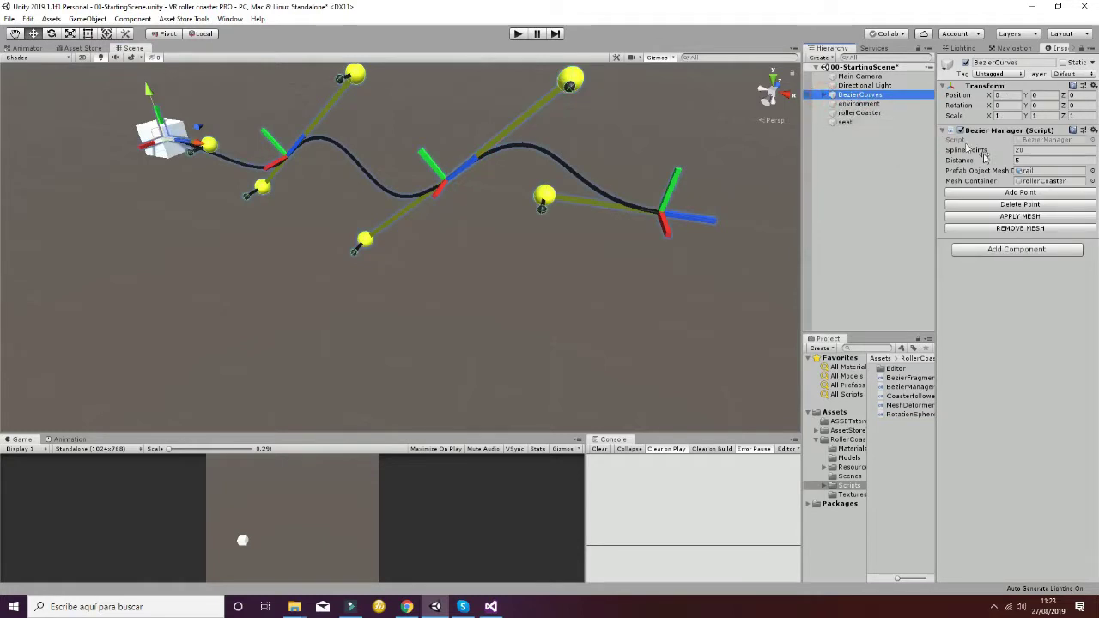
pyautogui.click(850, 459)
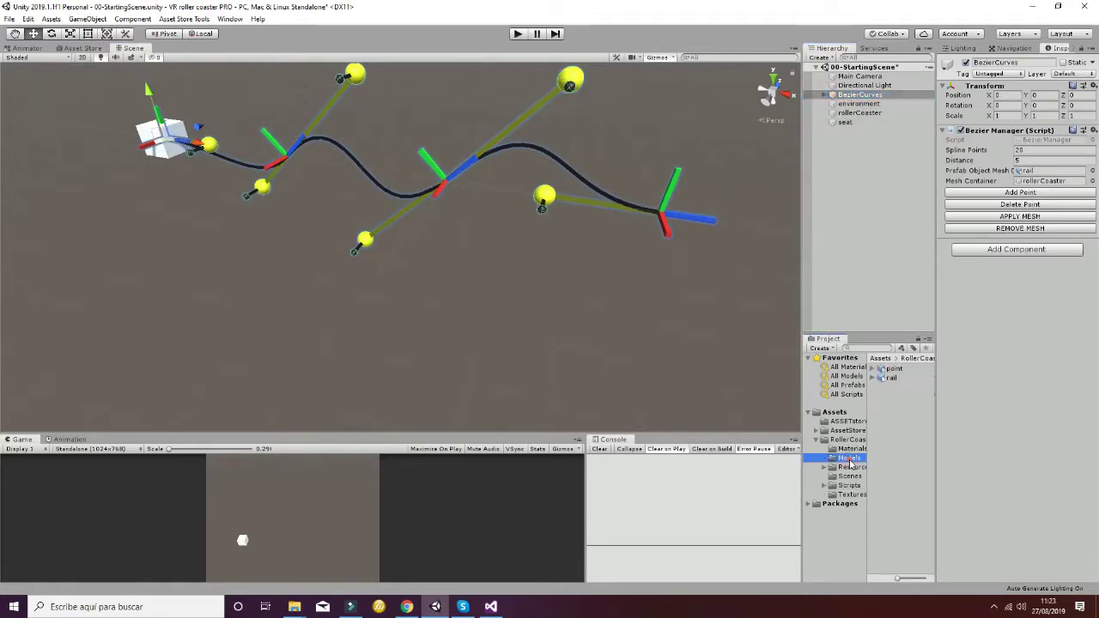
pyautogui.moveTo(891, 383); pyautogui.dragTo(1041, 172)
pyautogui.click(890, 378)
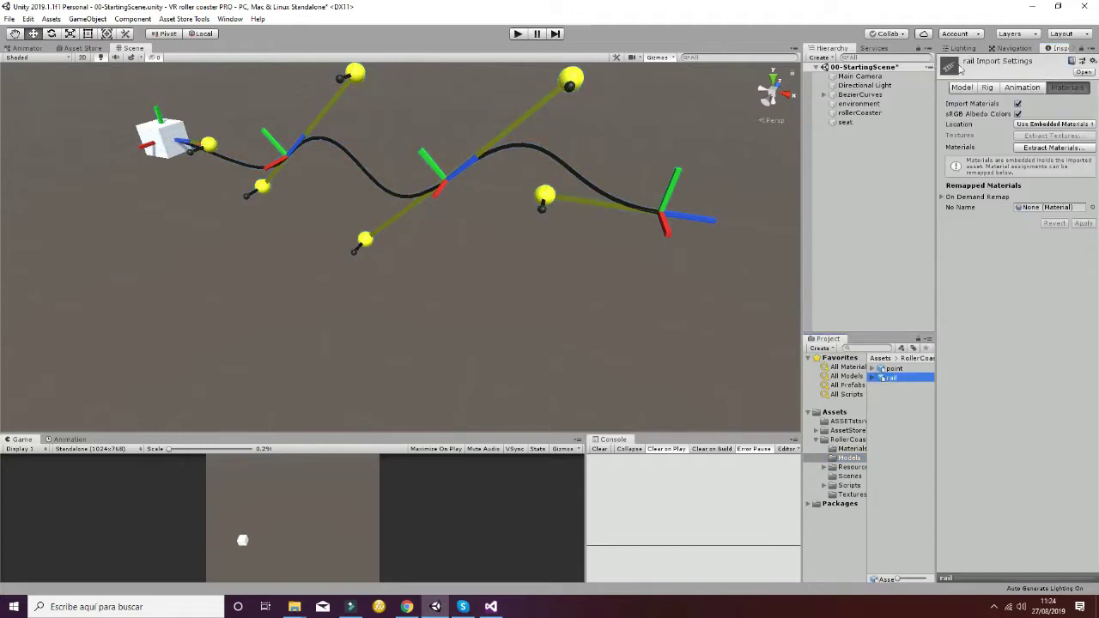
pyautogui.click(859, 96)
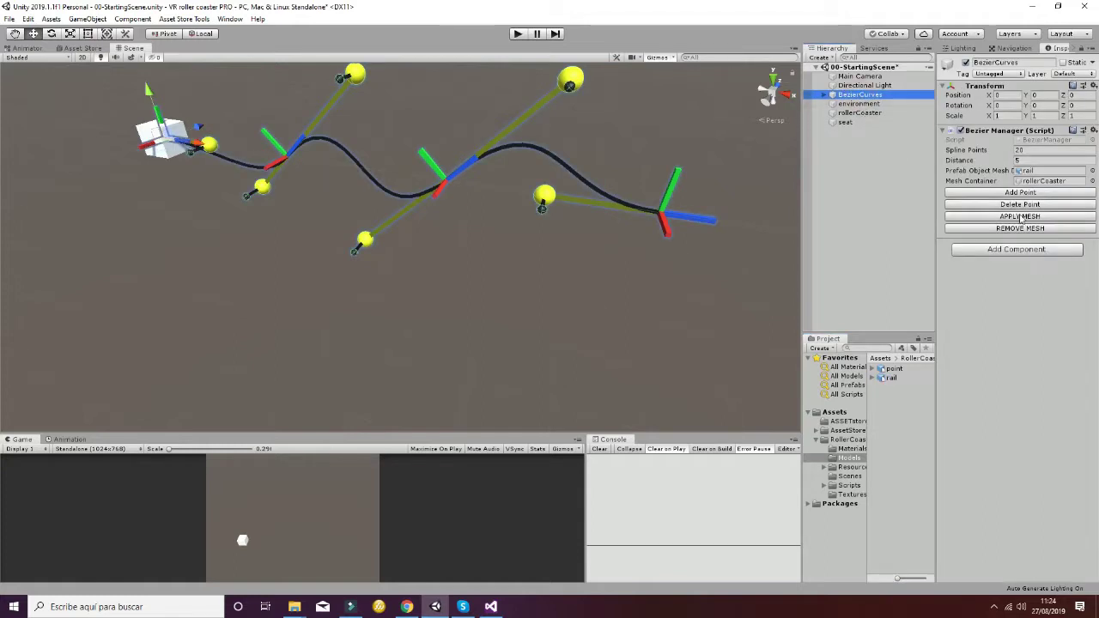
pyautogui.click(1021, 218)
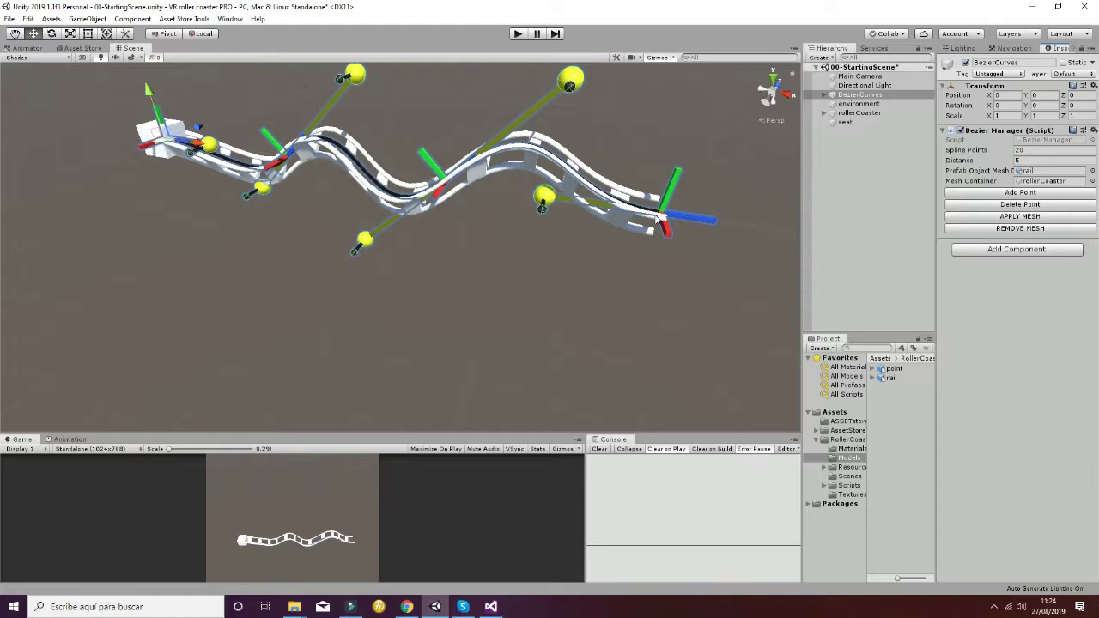
# Expand rollerCoaster and inspect its three generated rail(Clone) pieces.
pyautogui.click(859, 112)
pyautogui.click(822, 114)
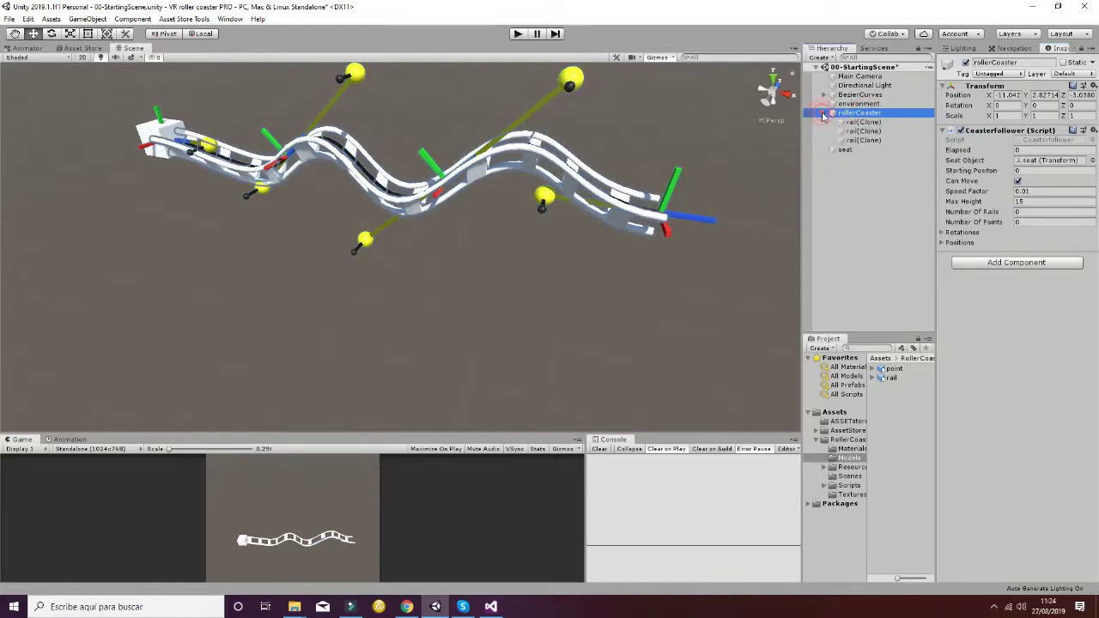
pyautogui.click(862, 121)
pyautogui.click(860, 131)
pyautogui.click(857, 141)
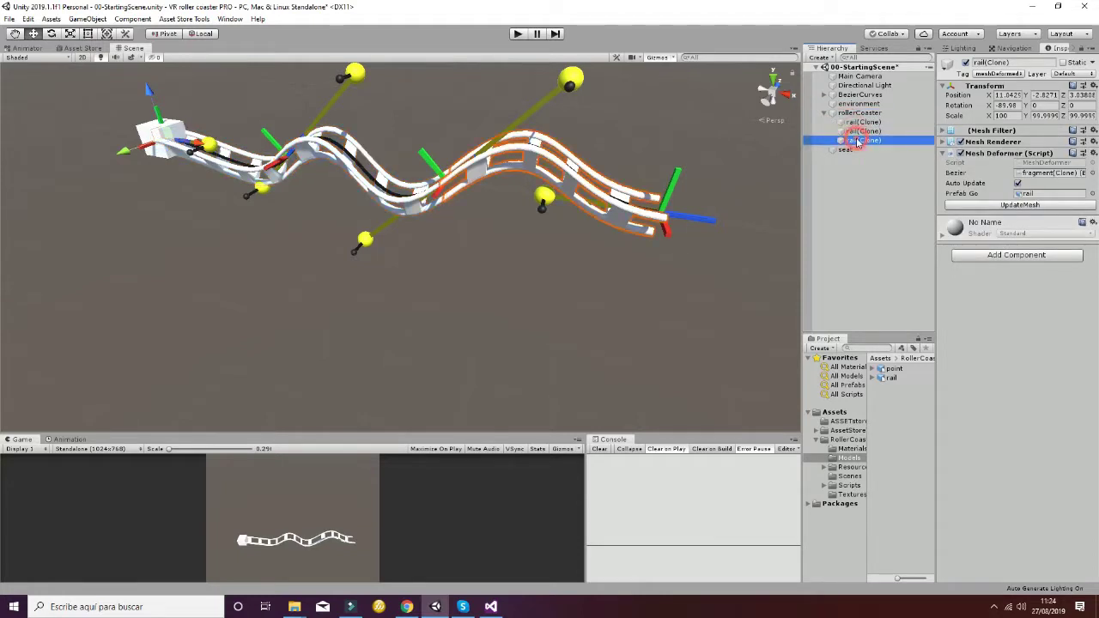
pyautogui.click(864, 122)
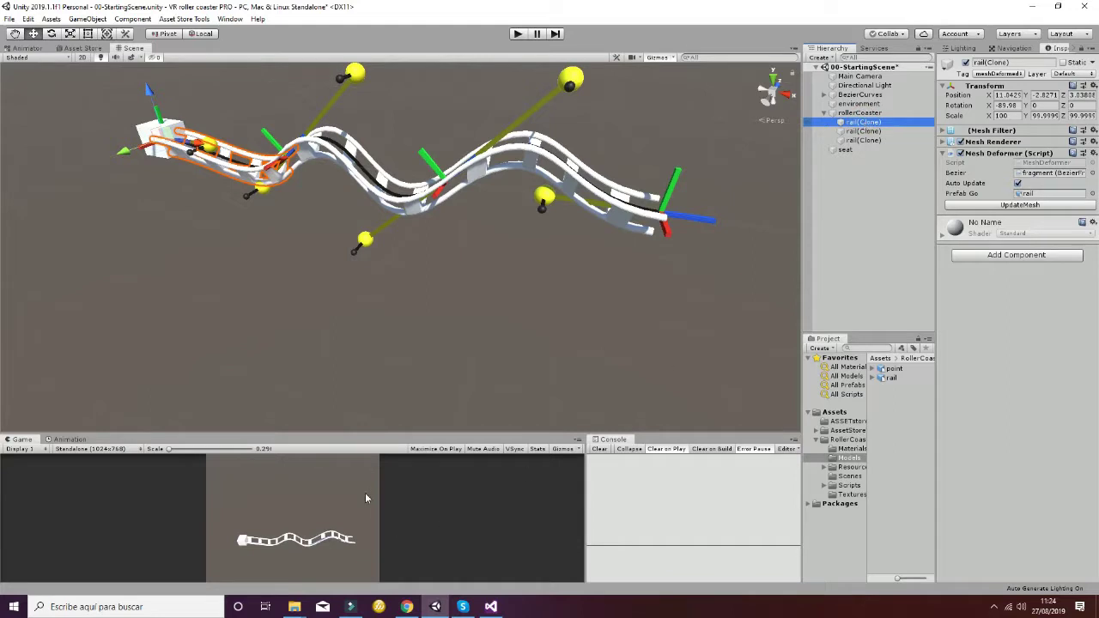
# Check the track in the Game view, then assign seat as the rollerCoaster's Seat Object.
pyautogui.moveTo(364, 432); pyautogui.dragTo(423, 170)
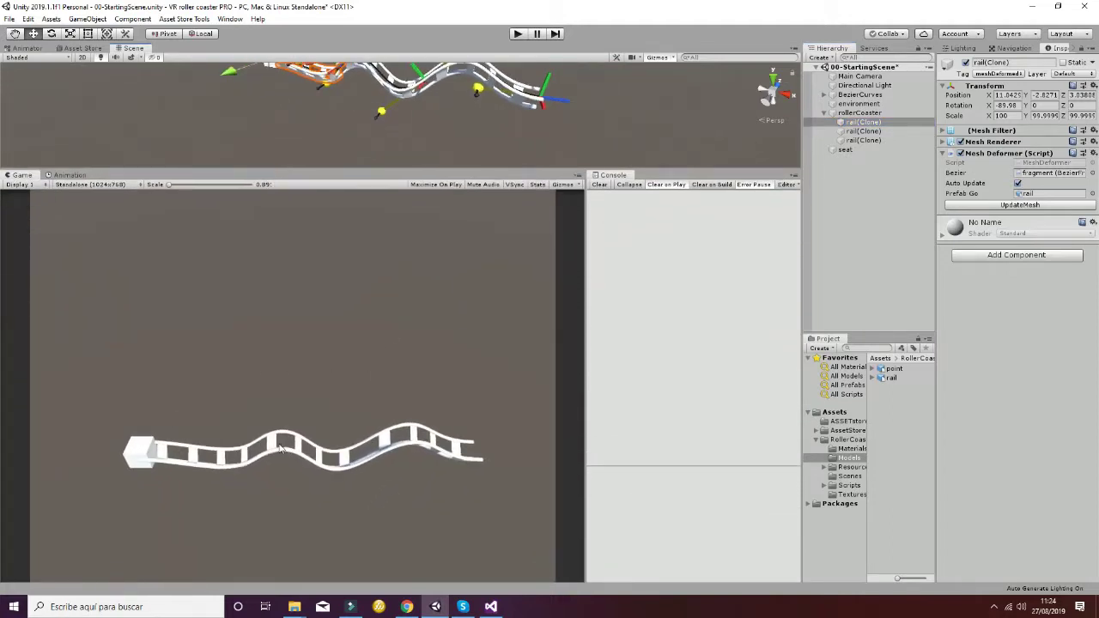
pyautogui.moveTo(425, 171); pyautogui.dragTo(424, 454)
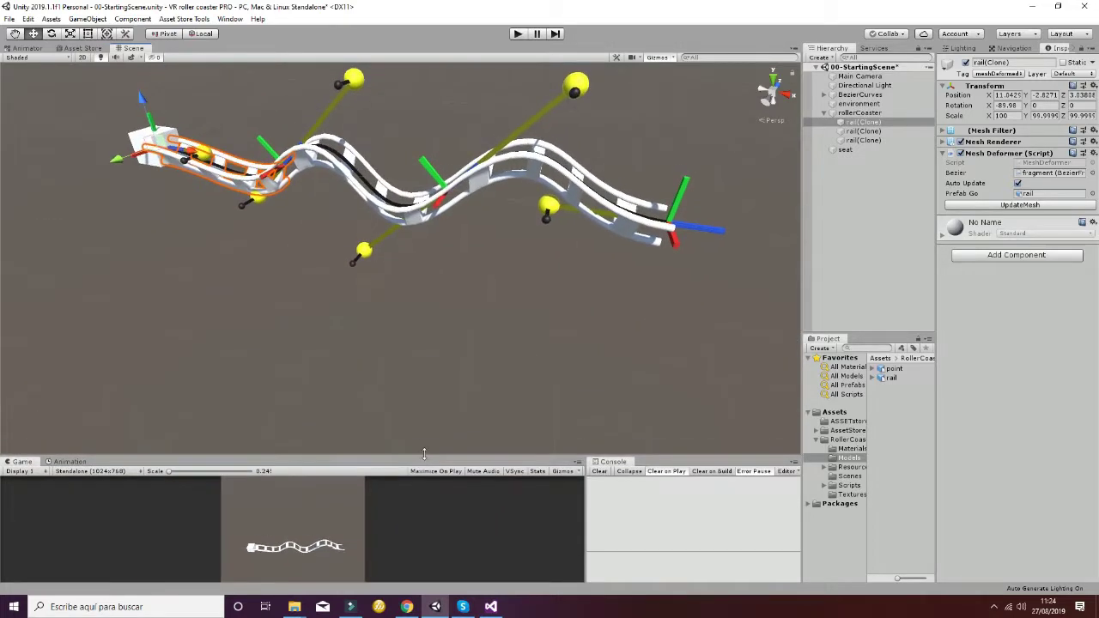
pyautogui.click(846, 150)
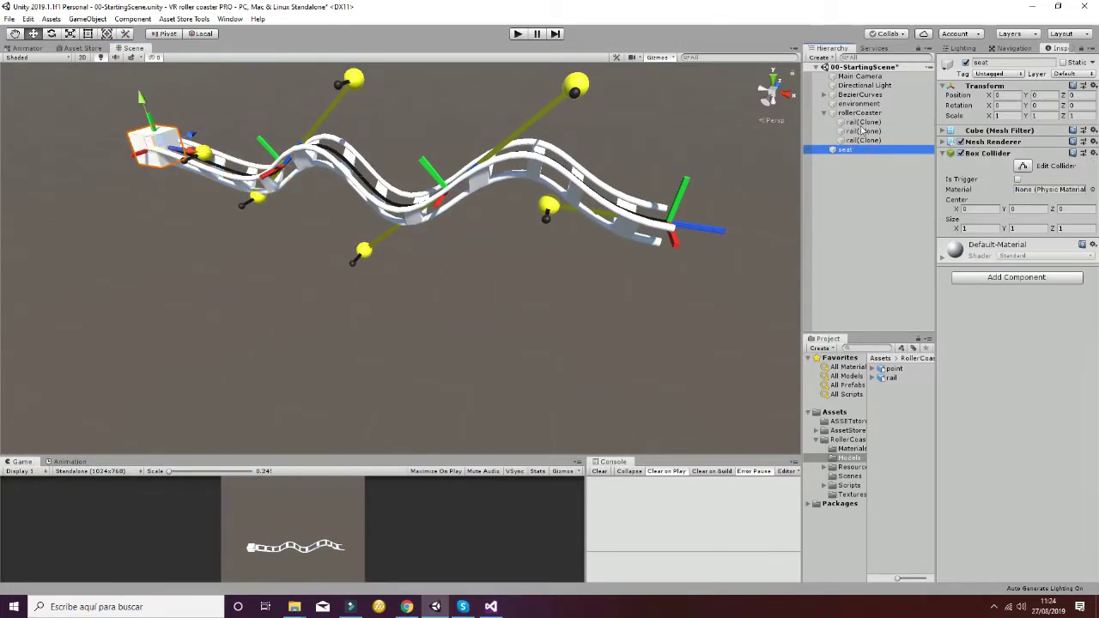
pyautogui.click(860, 113)
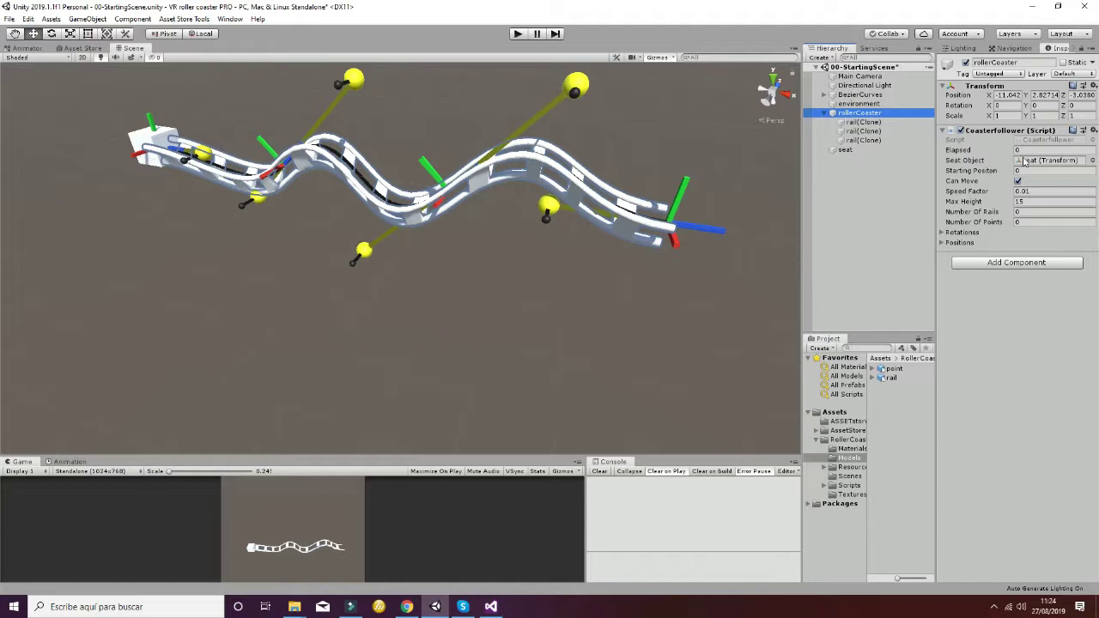
# Ensure Can Move is checked on the Coasterfollower and review its Rotations and Positions lists.
pyautogui.click(847, 151)
pyautogui.click(858, 112)
pyautogui.click(1017, 182)
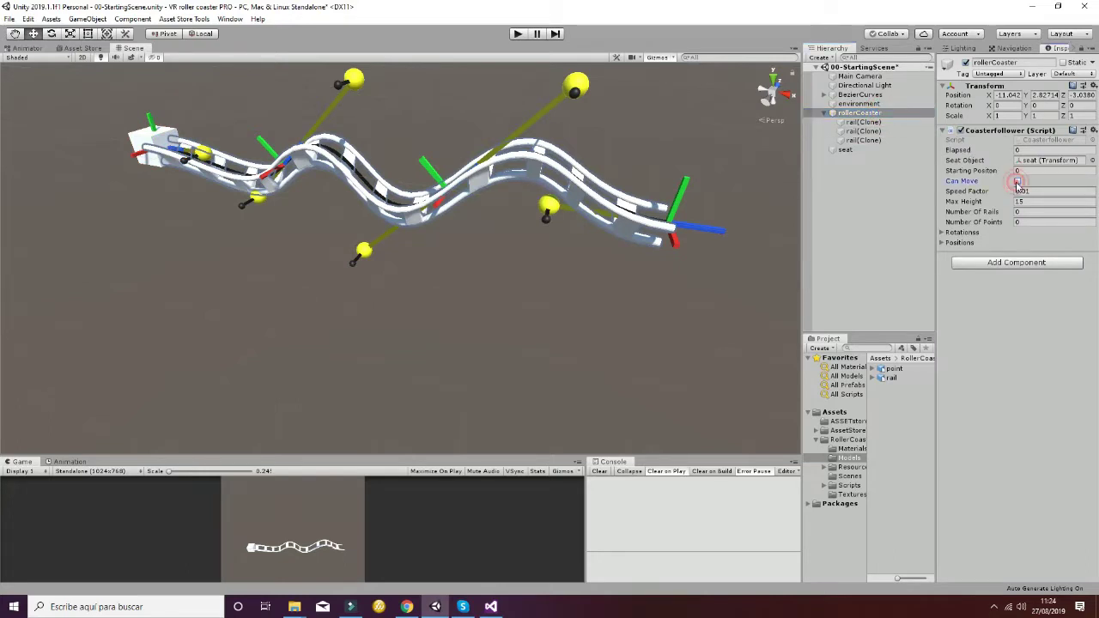
pyautogui.click(1017, 183)
pyautogui.click(942, 233)
pyautogui.click(942, 233)
pyautogui.click(941, 242)
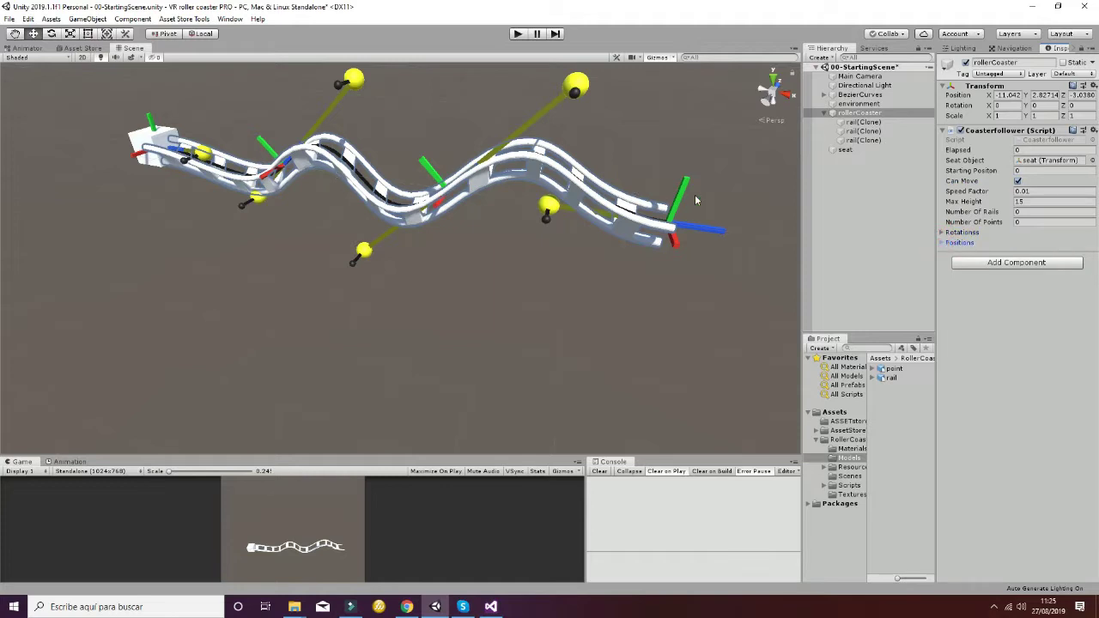
# Play the scene and orbit to watch the seat ride the wavy rails.
pyautogui.click(518, 33)
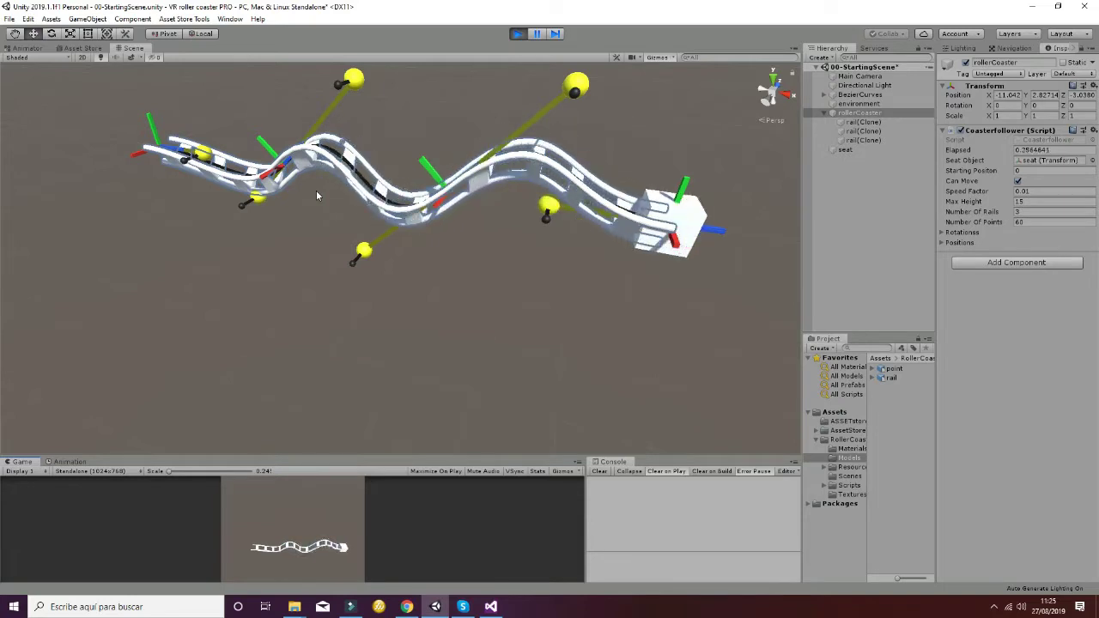
pyautogui.scroll(8, 261, 175)
pyautogui.keyDown('alt'); pyautogui.moveTo(282, 204); pyautogui.dragTo(544, 260); pyautogui.keyUp('alt')
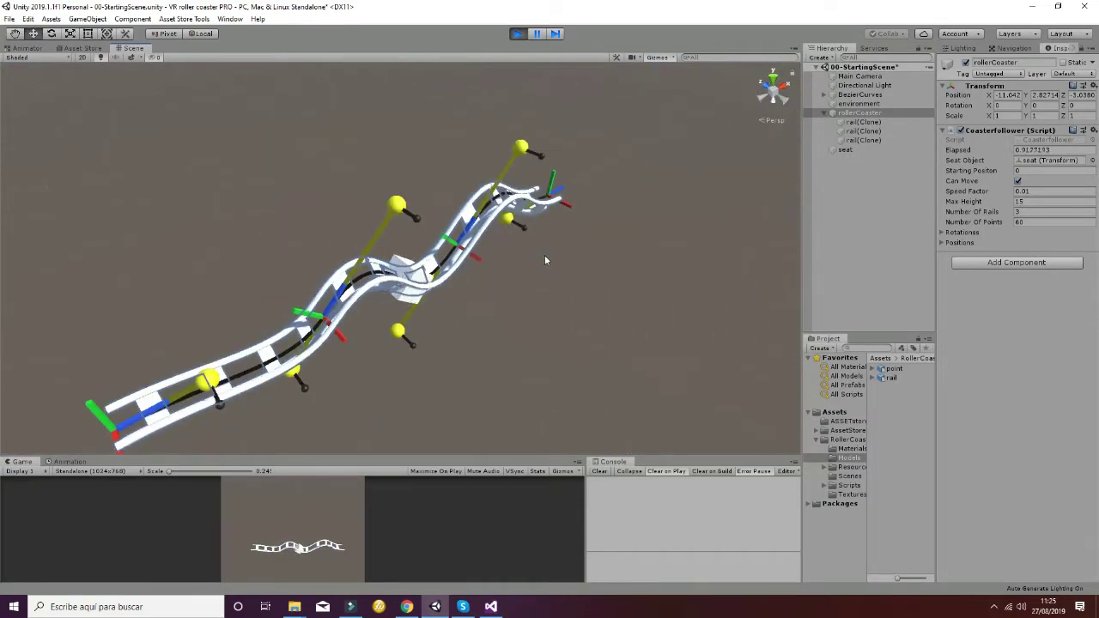
pyautogui.scroll(1, 545, 261)
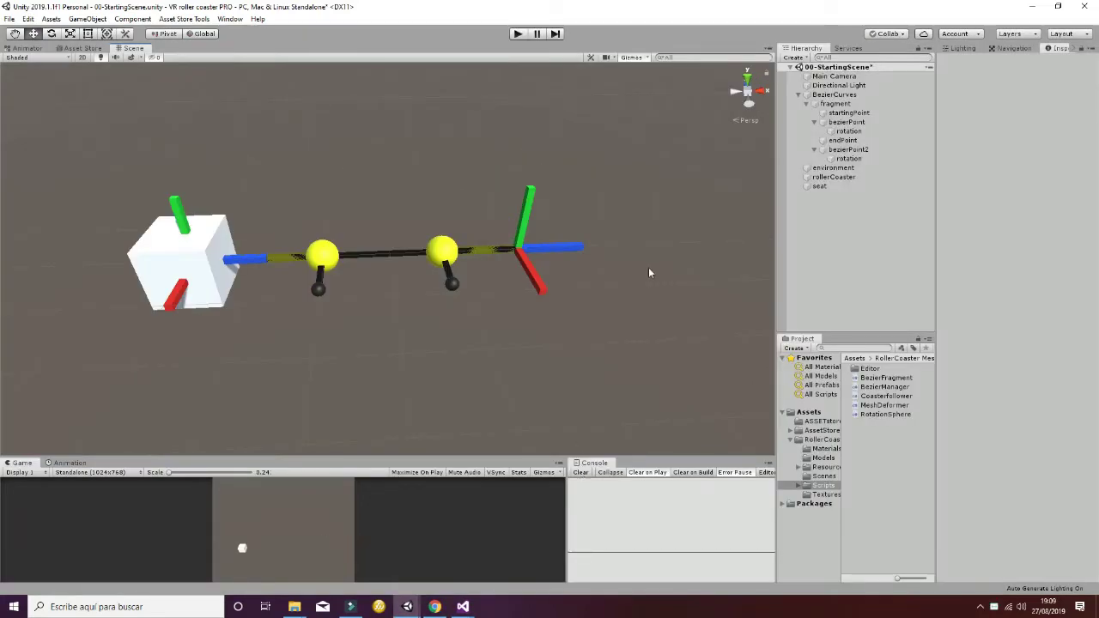
# Move endPoint right and startingPoint left along X, undoing an accidental lift.
pyautogui.click(531, 239)
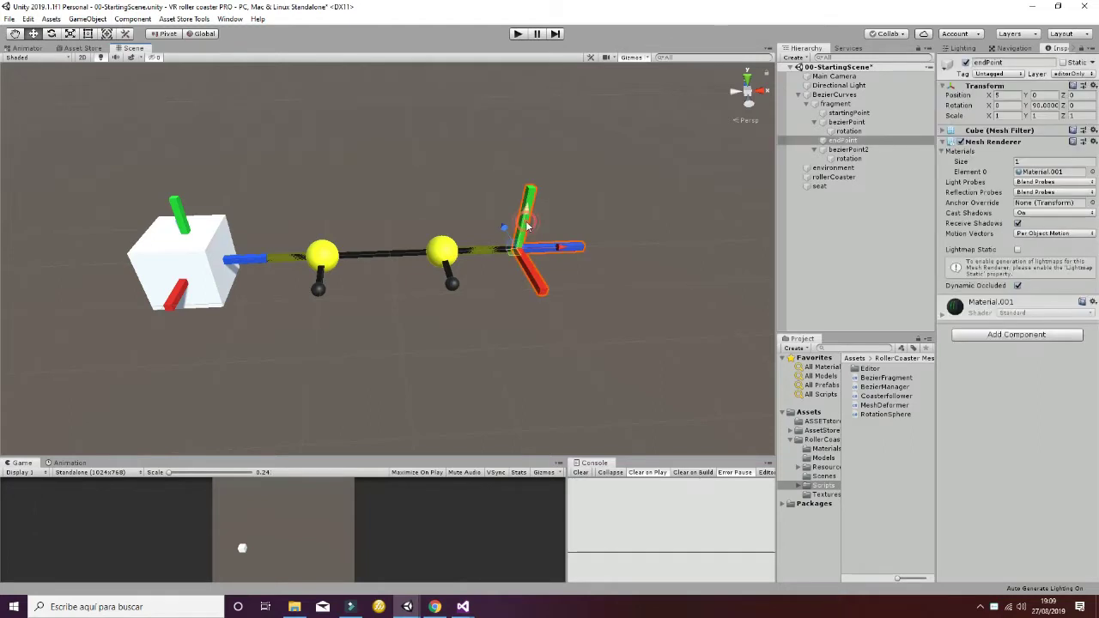
pyautogui.moveTo(552, 249); pyautogui.dragTo(589, 248)
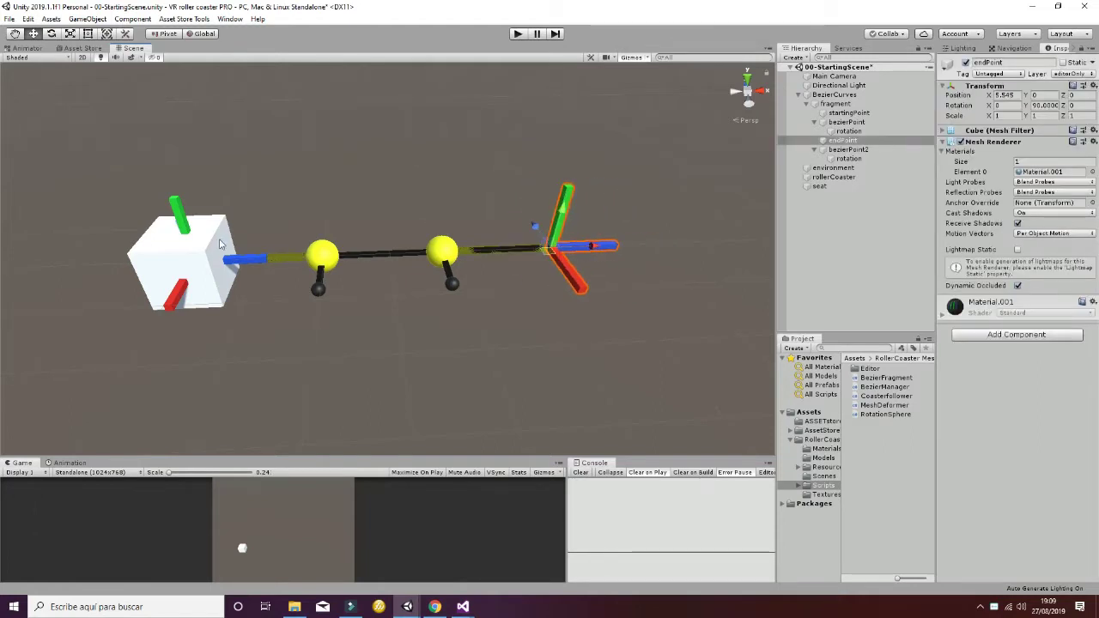
pyautogui.click(182, 213)
pyautogui.moveTo(234, 262); pyautogui.dragTo(168, 275)
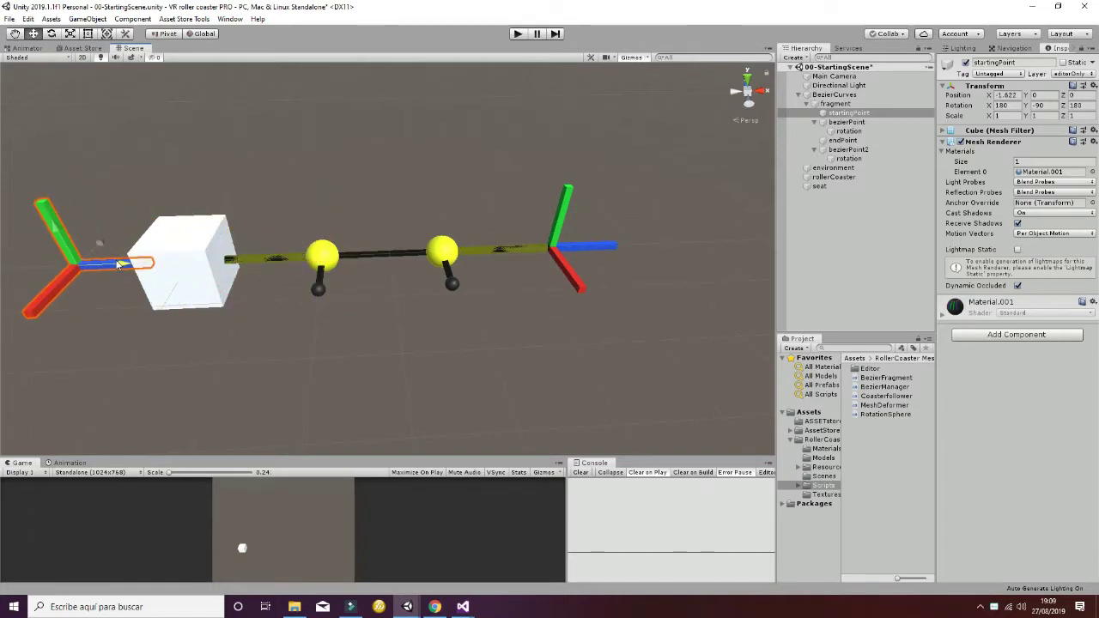
pyautogui.click(571, 239)
pyautogui.moveTo(581, 244); pyautogui.dragTo(629, 134)
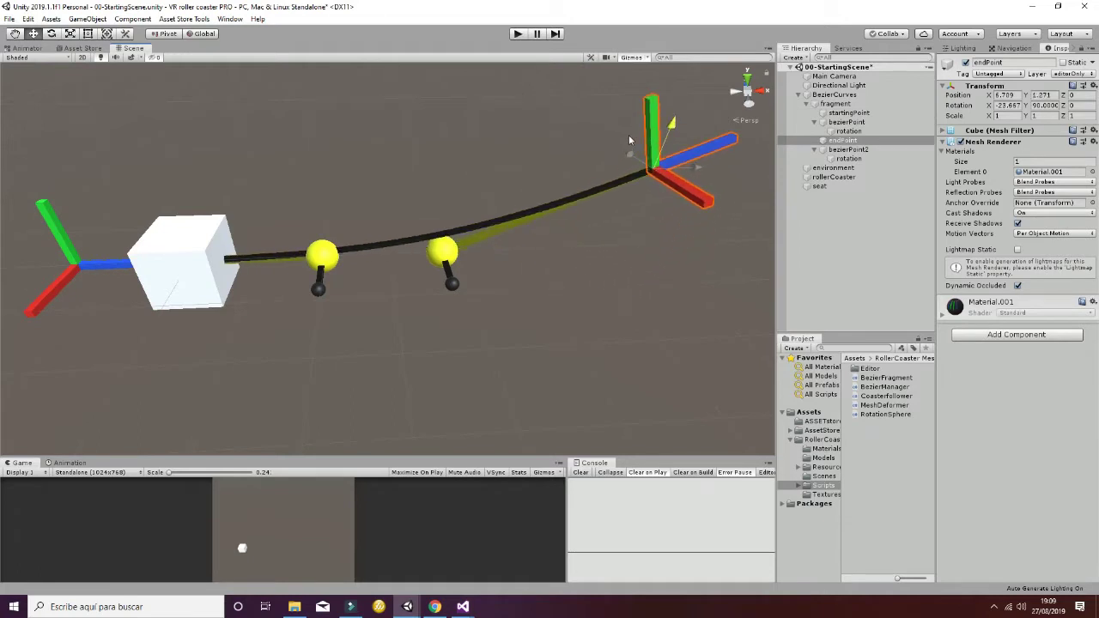
pyautogui.hotkey('ctrl', 'z')
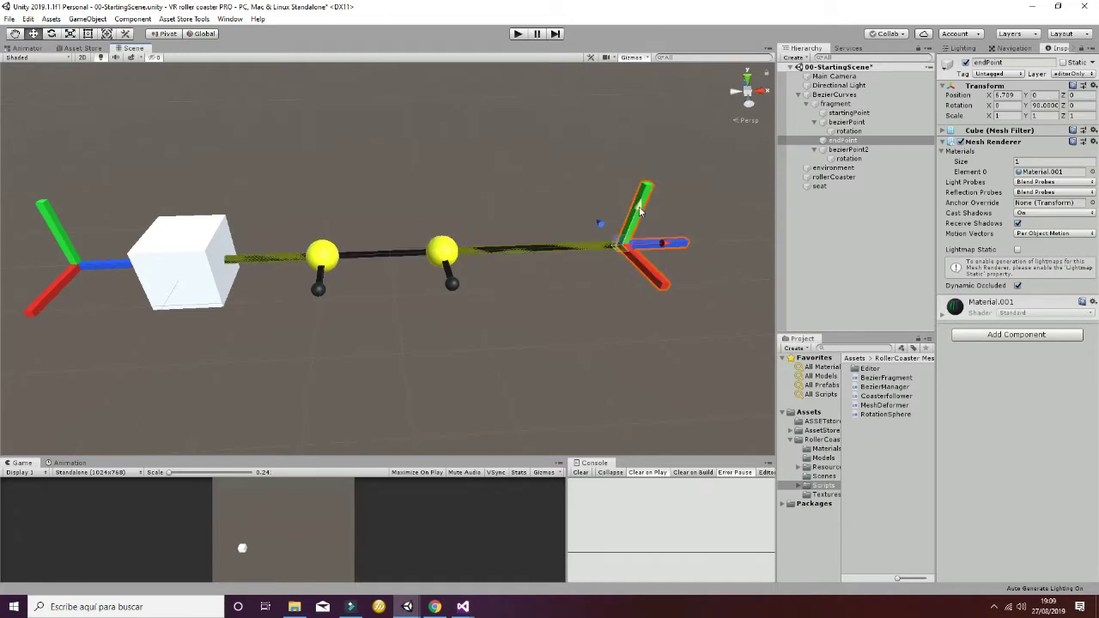
# Bend the curve by pulling the first yellow control point down and raising the second.
pyautogui.click(318, 266)
pyautogui.moveTo(320, 225); pyautogui.dragTo(306, 352)
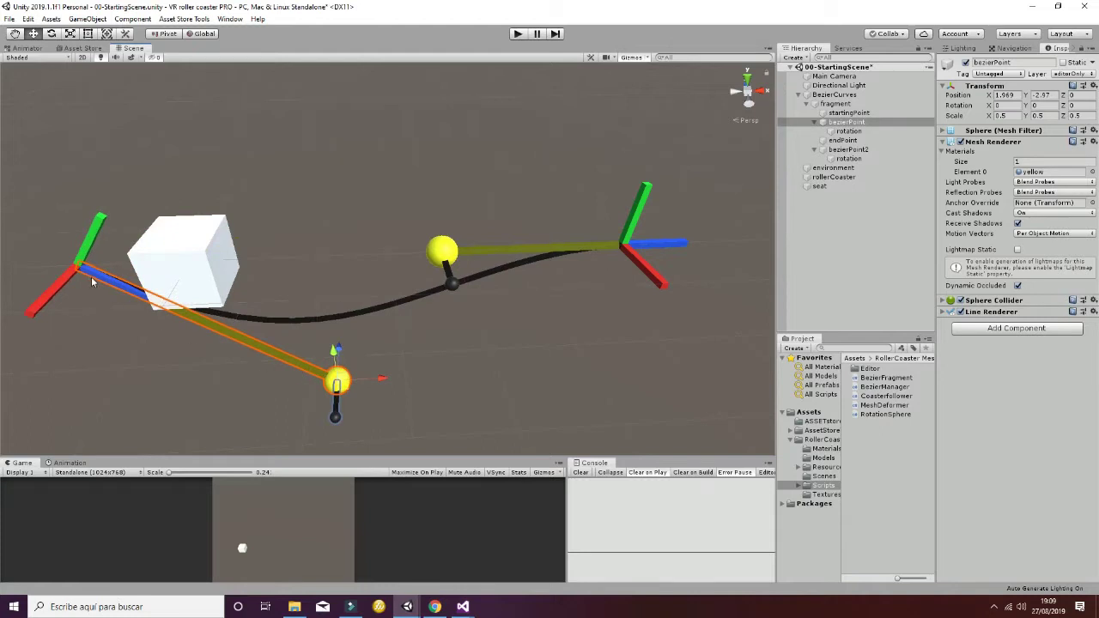
pyautogui.click(442, 250)
pyautogui.moveTo(447, 251); pyautogui.dragTo(480, 129)
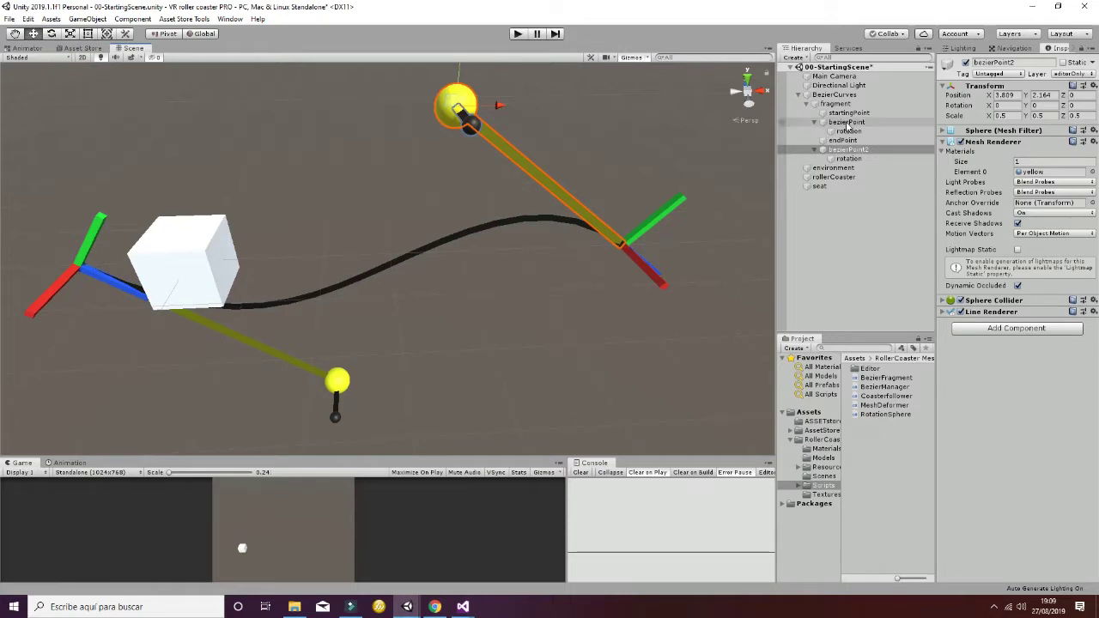
# Review both rotation spheres, then apply the rail mesh from BezierCurves.
pyautogui.click(848, 130)
pyautogui.click(848, 158)
pyautogui.click(849, 130)
pyautogui.click(848, 159)
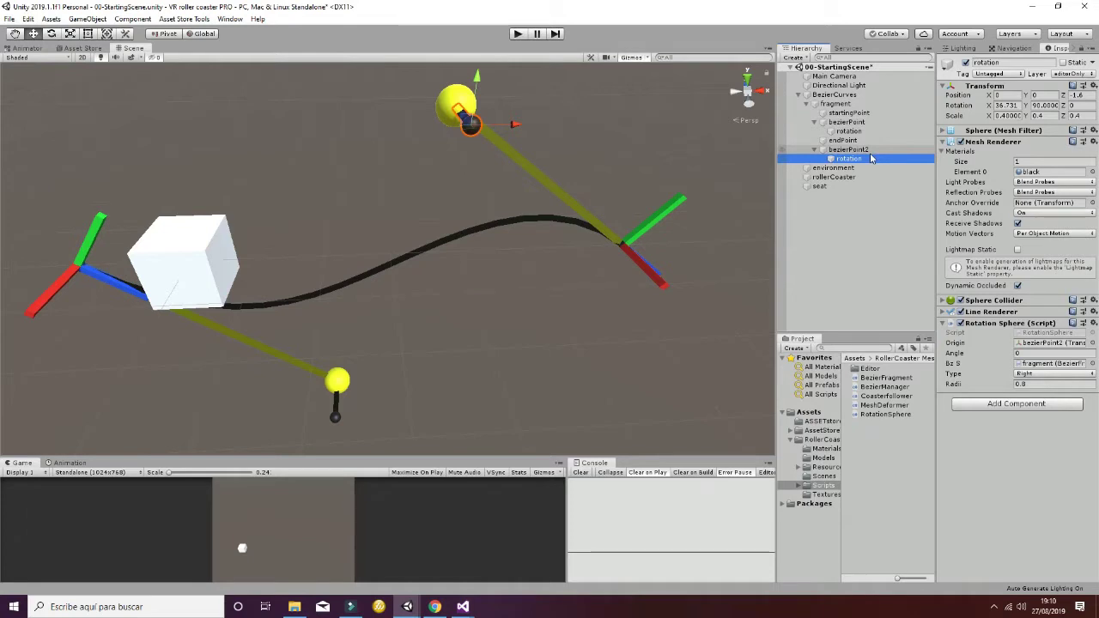
pyautogui.click(836, 94)
pyautogui.click(1003, 217)
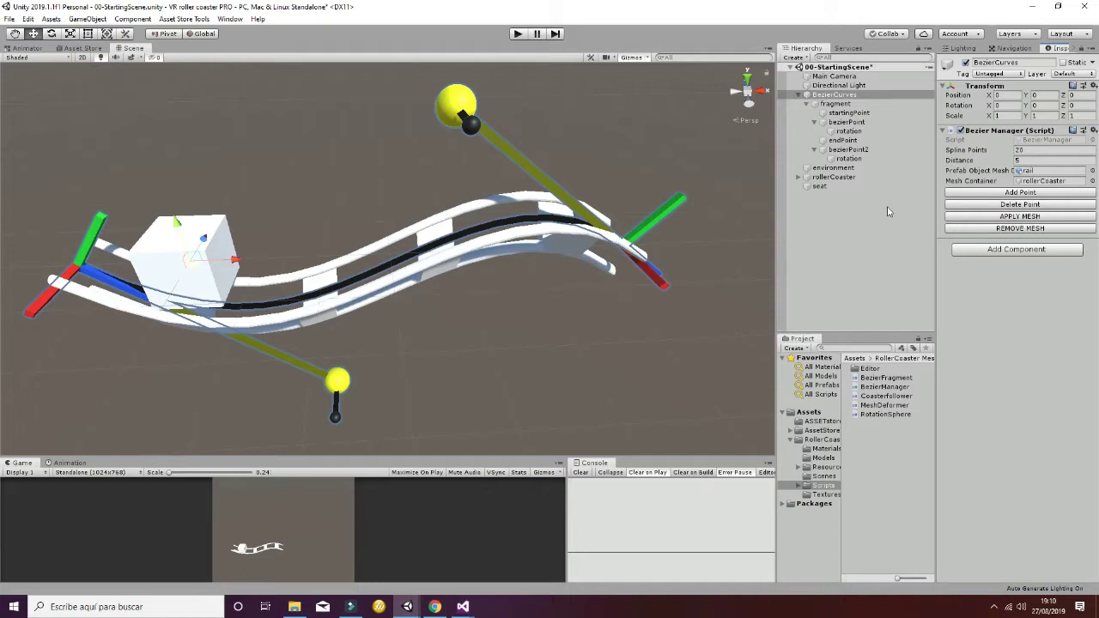
# Twist the track: first rotation sphere angle 71.89, second rotation sphere angle -13.16.
pyautogui.click(855, 132)
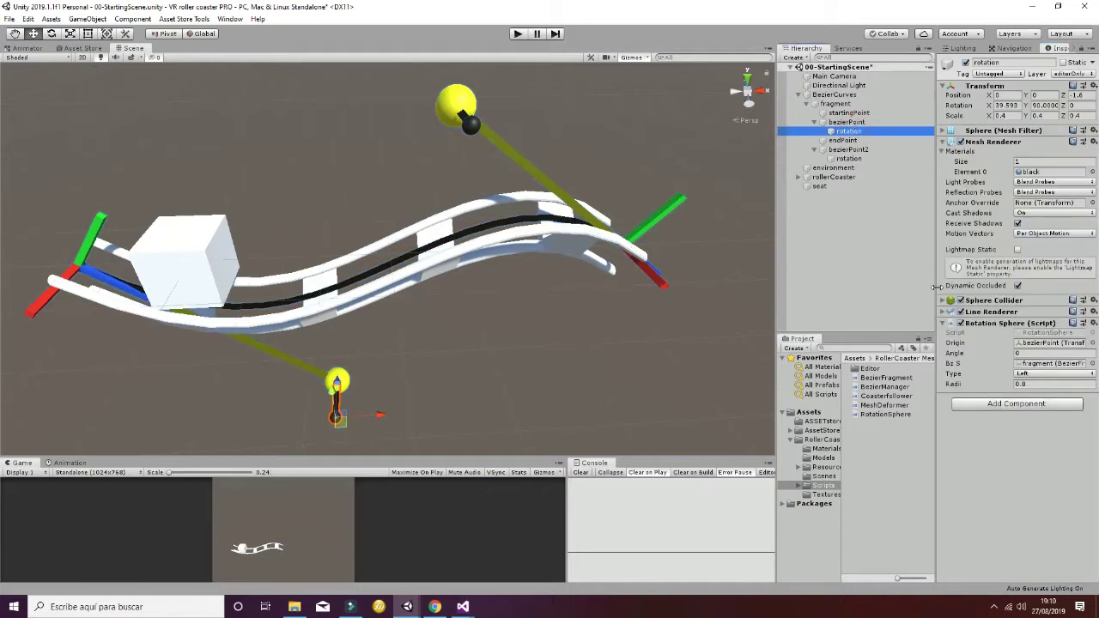
pyautogui.moveTo(969, 357); pyautogui.dragTo(1055, 331)
pyautogui.moveTo(951, 355); pyautogui.dragTo(470, 339)
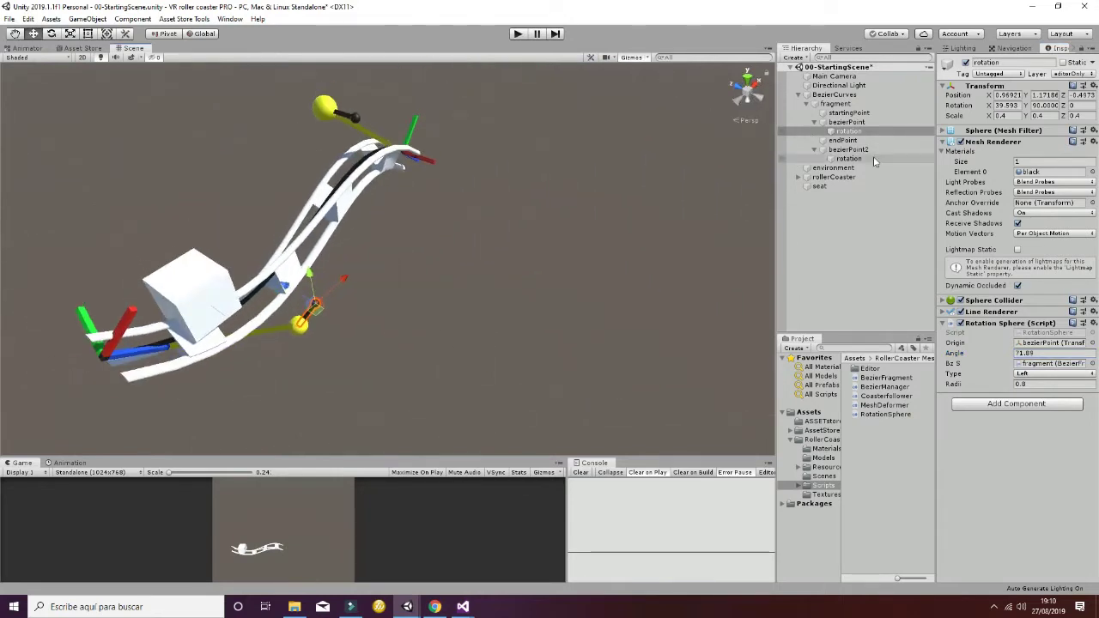
pyautogui.click(848, 159)
pyautogui.moveTo(960, 354); pyautogui.dragTo(932, 359)
# Orbit around the twisted track, select the end point, and play the scene.
pyautogui.keyDown('alt'); pyautogui.moveTo(412, 275); pyautogui.dragTo(502, 273); pyautogui.keyUp('alt')
pyautogui.scroll(-5, 473, 284)
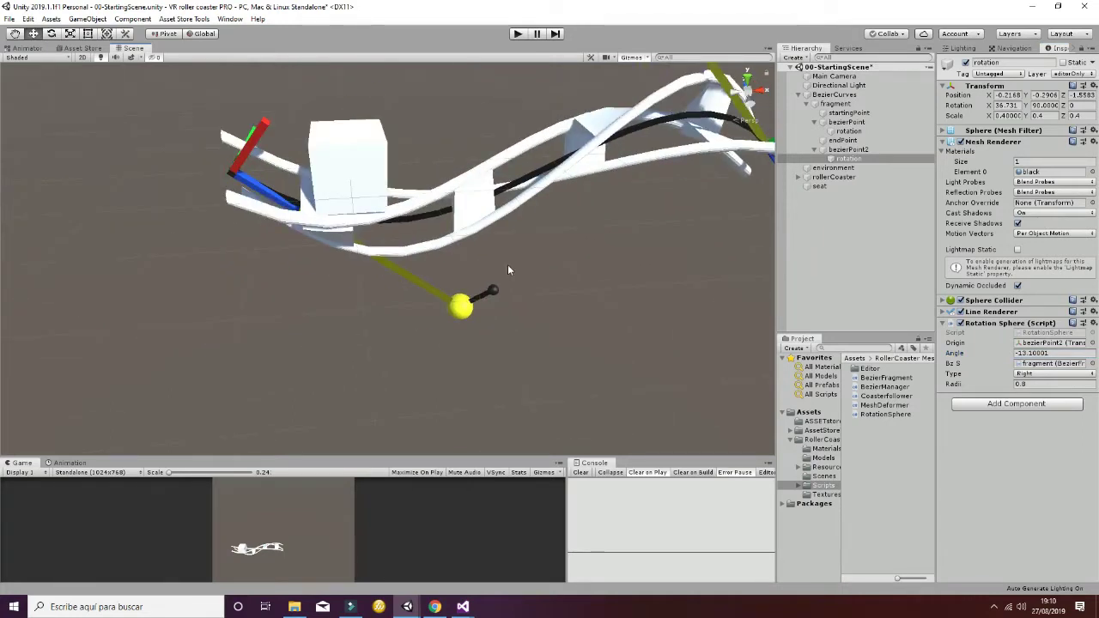
pyautogui.keyDown('alt'); pyautogui.moveTo(625, 277); pyautogui.dragTo(567, 276); pyautogui.keyUp('alt')
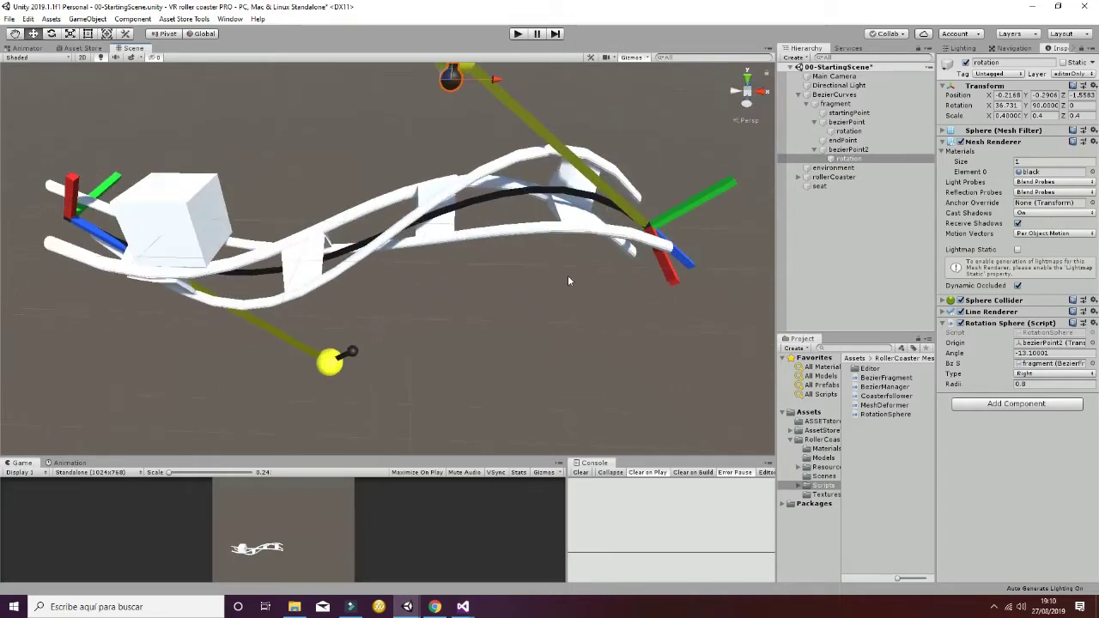
pyautogui.scroll(-2, 567, 280)
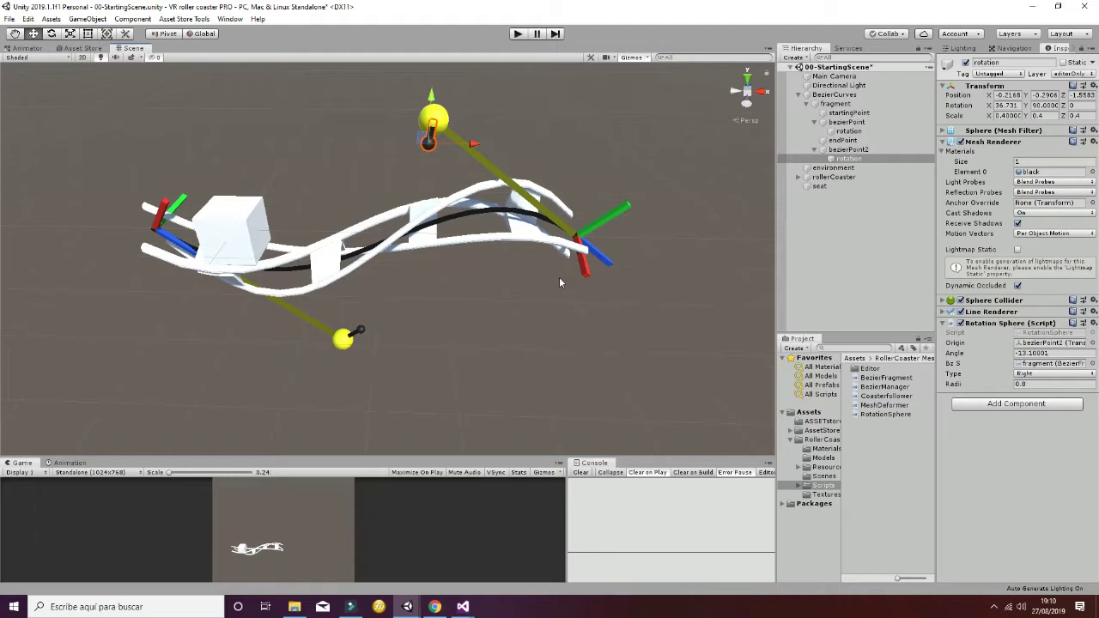
pyautogui.click(583, 257)
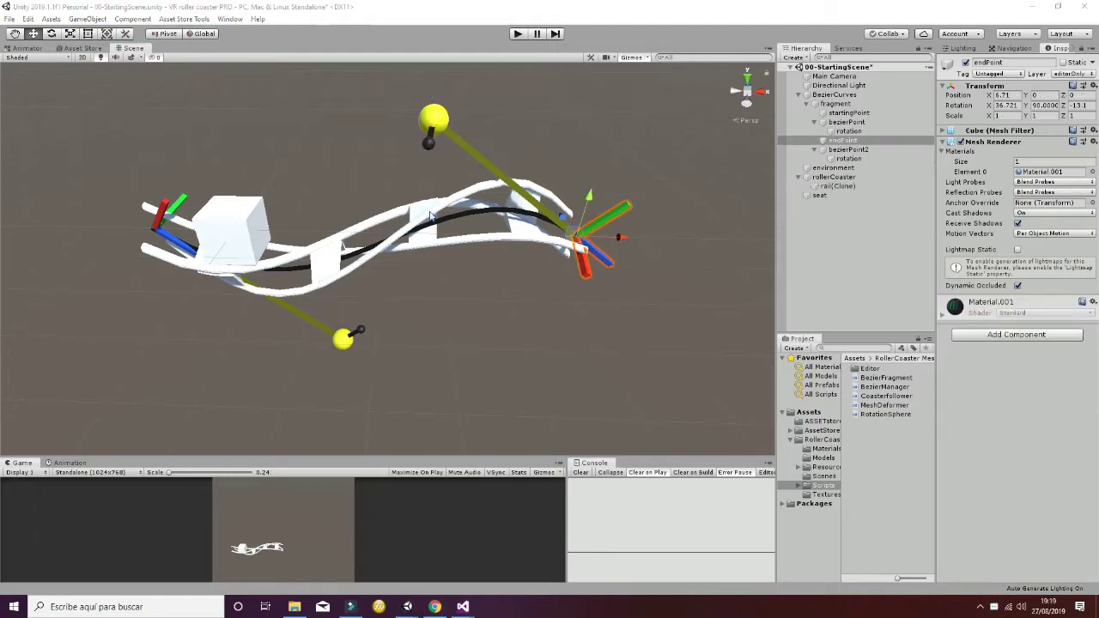
pyautogui.click(518, 36)
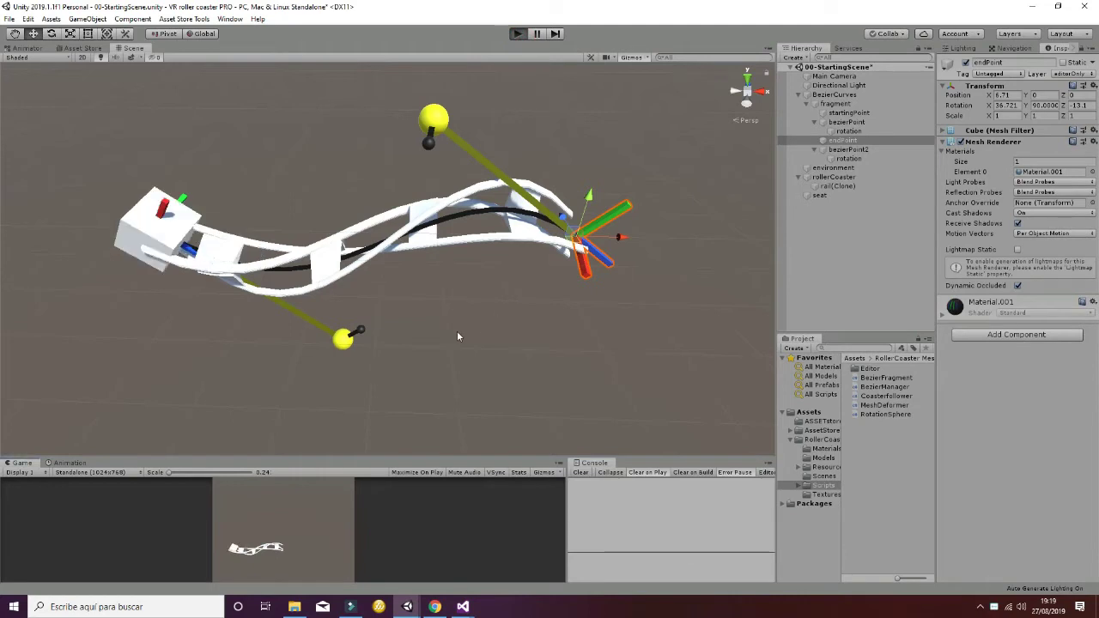